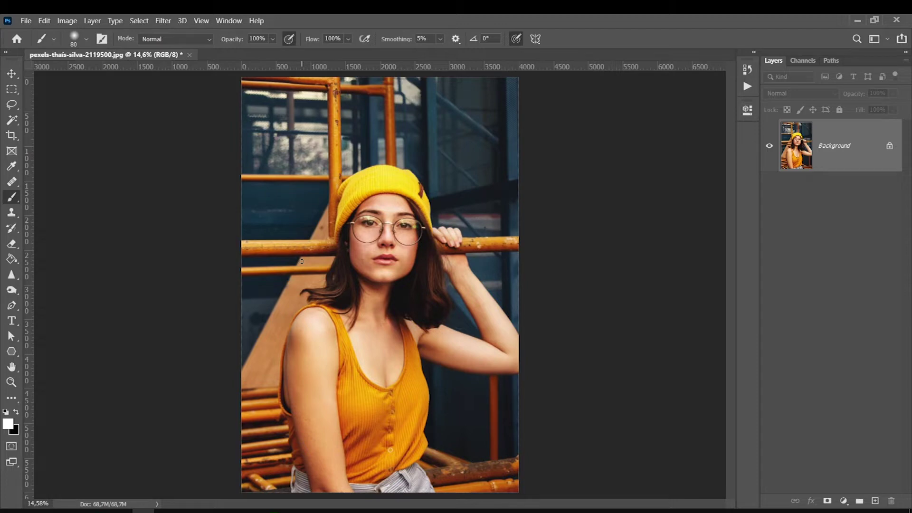
# Duplicate the photo and desaturate the copy, then delete it to return to the original.
pyautogui.hotkey('ctrl', 'j')
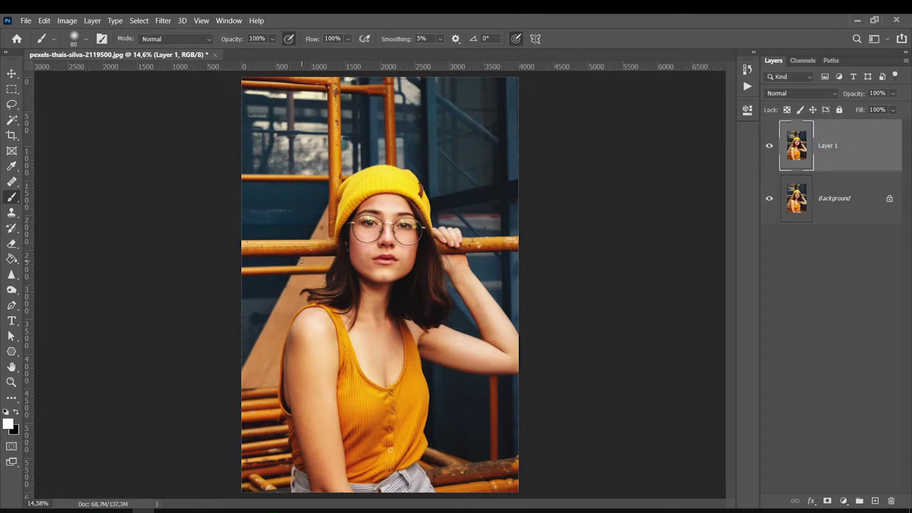
pyautogui.click(68, 21)
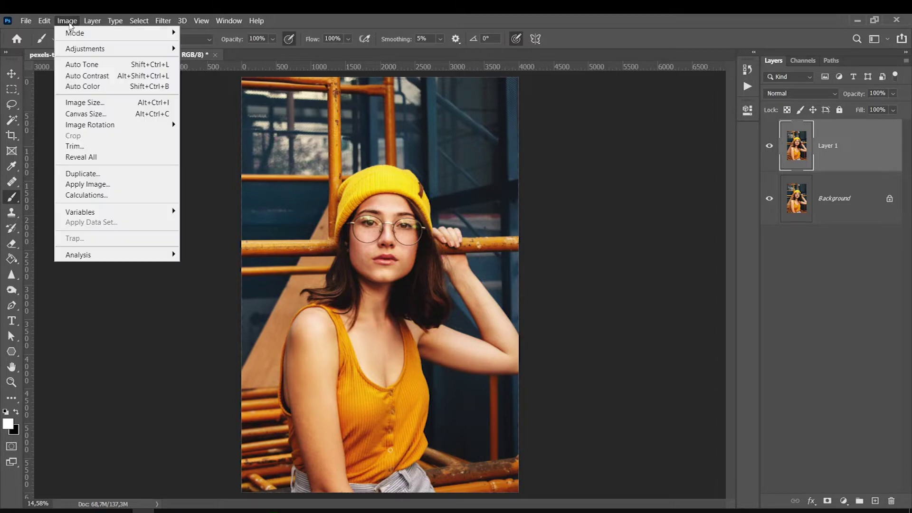
pyautogui.moveTo(85, 49)
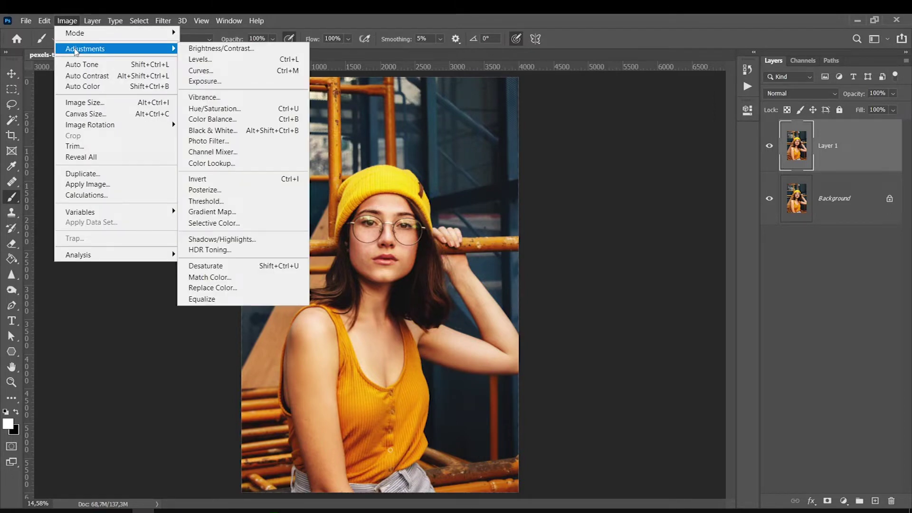
pyautogui.click(199, 264)
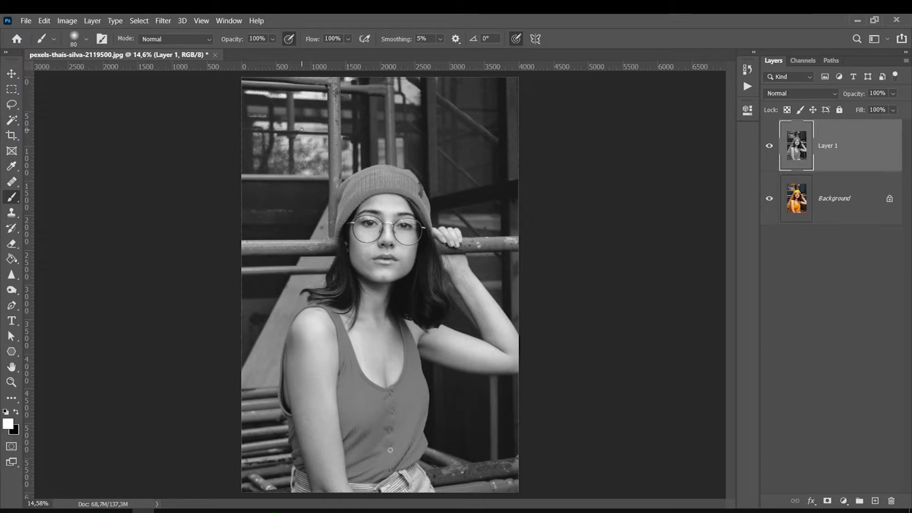
pyautogui.press('Delete')
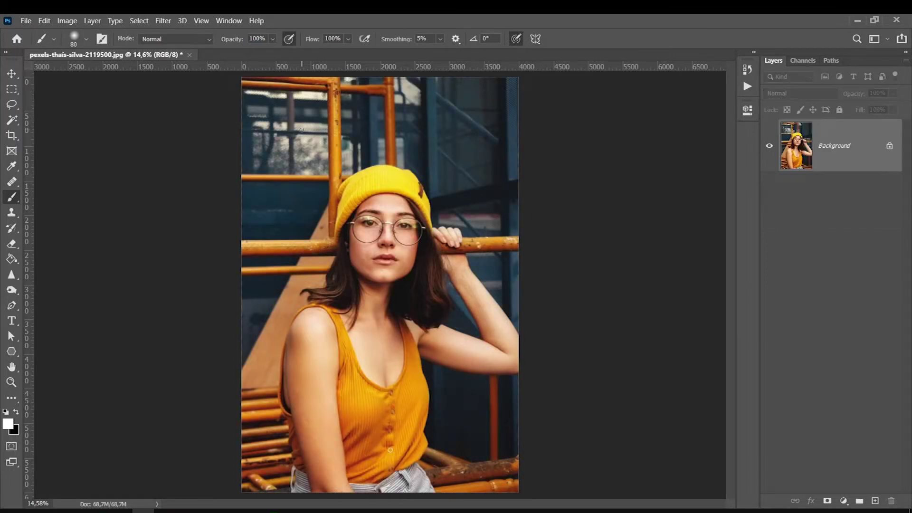
# Duplicate the background again and add a reversed Gradient Map adjustment layer.
pyautogui.hotkey('ctrl', 'j')
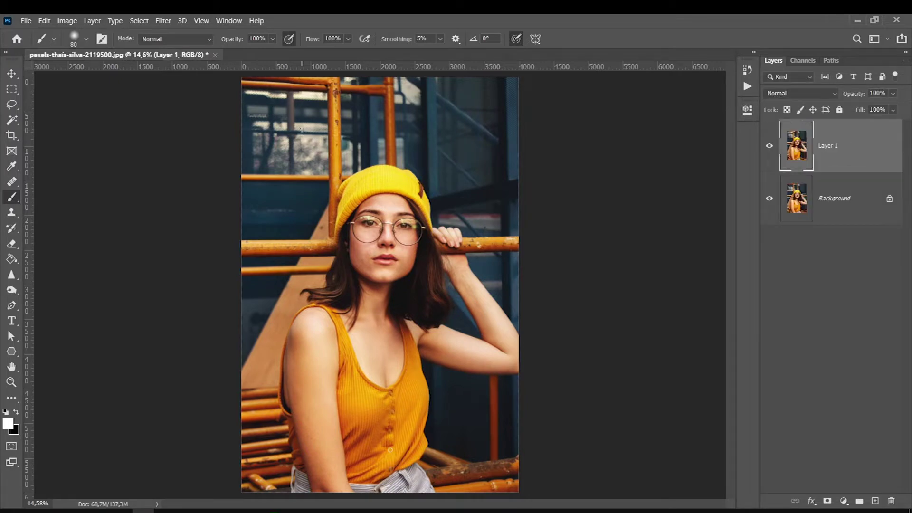
pyautogui.click(844, 501)
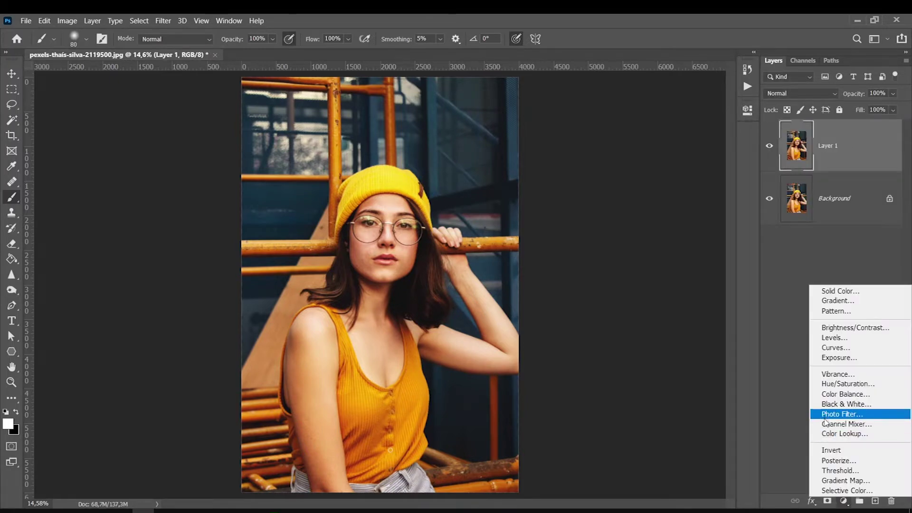
pyautogui.click(831, 481)
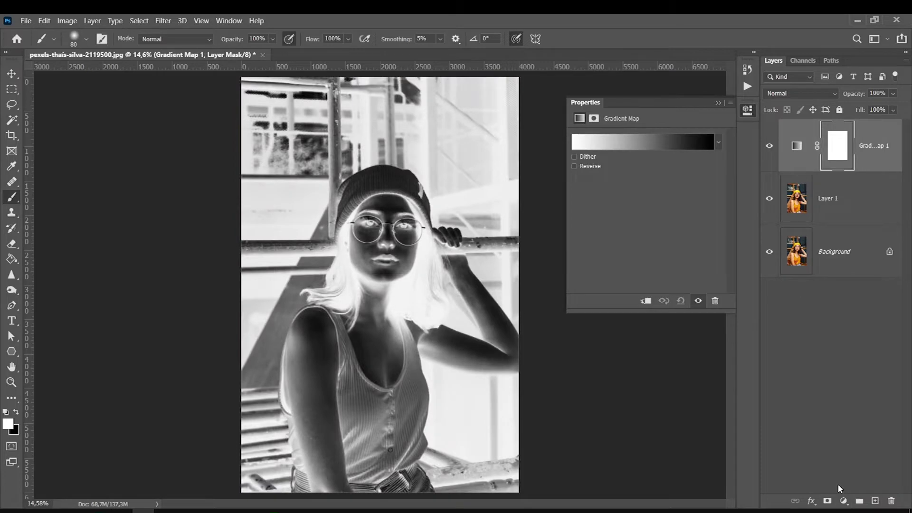
pyautogui.click(575, 164)
# Turn off the gradient reversal and start dragging the black stop toward the left end.
pyautogui.click(596, 143)
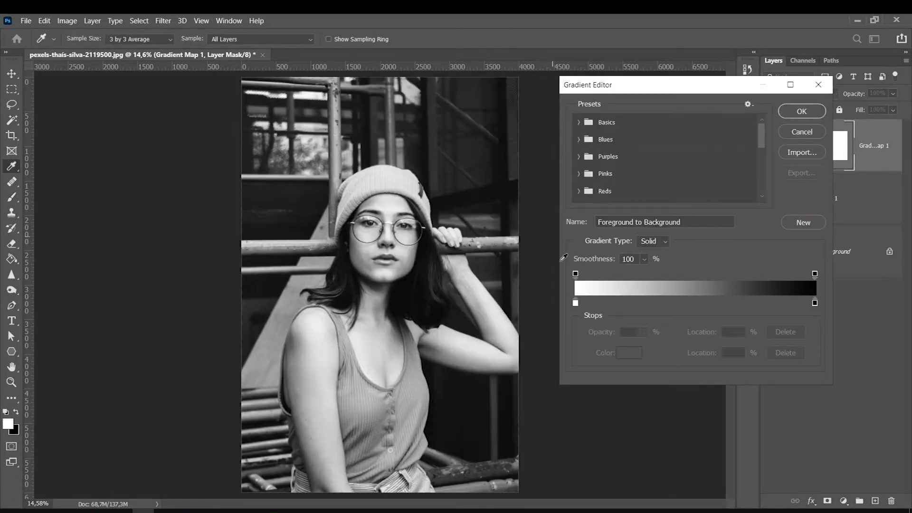
pyautogui.press('Escape')
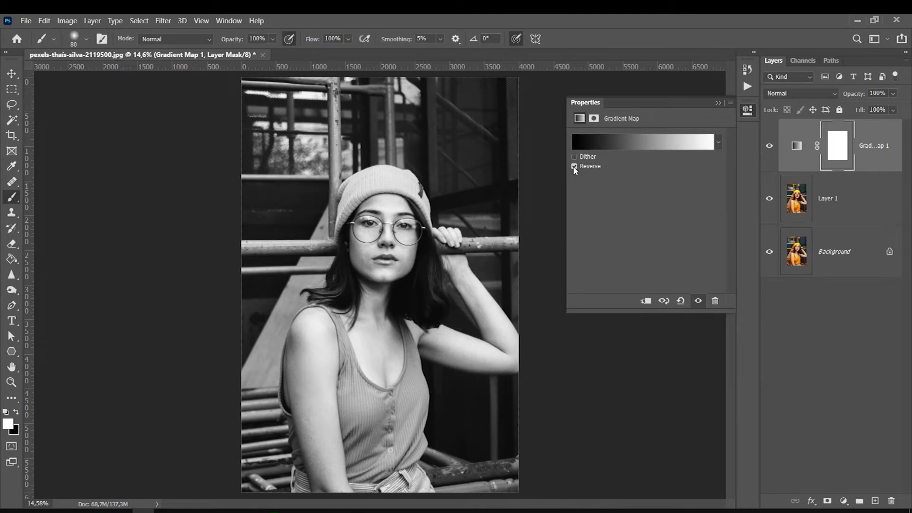
pyautogui.click(574, 167)
pyautogui.click(610, 145)
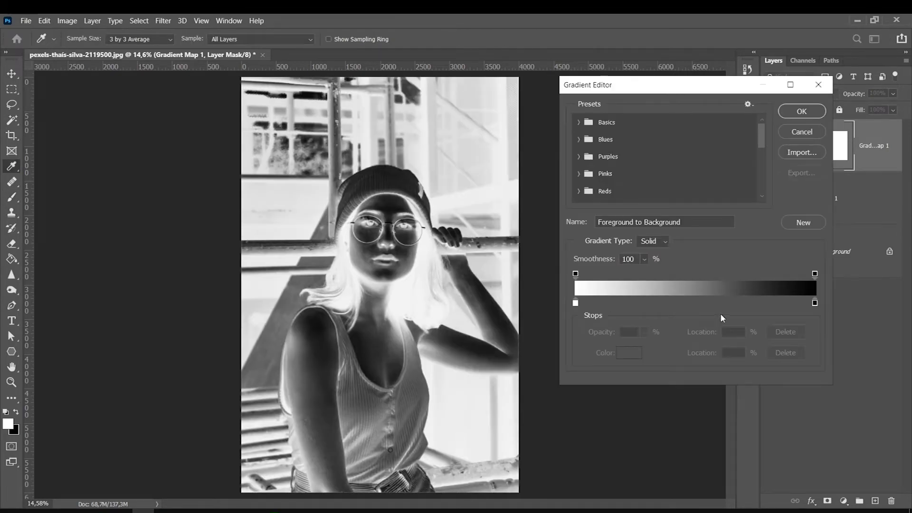
pyautogui.moveTo(815, 303); pyautogui.dragTo(637, 303)
# Set the gradient black at left, white at right, and shift the midpoint right to darken midtones.
pyautogui.moveTo(575, 303); pyautogui.dragTo(815, 304)
pyautogui.moveTo(637, 303); pyautogui.dragTo(575, 303)
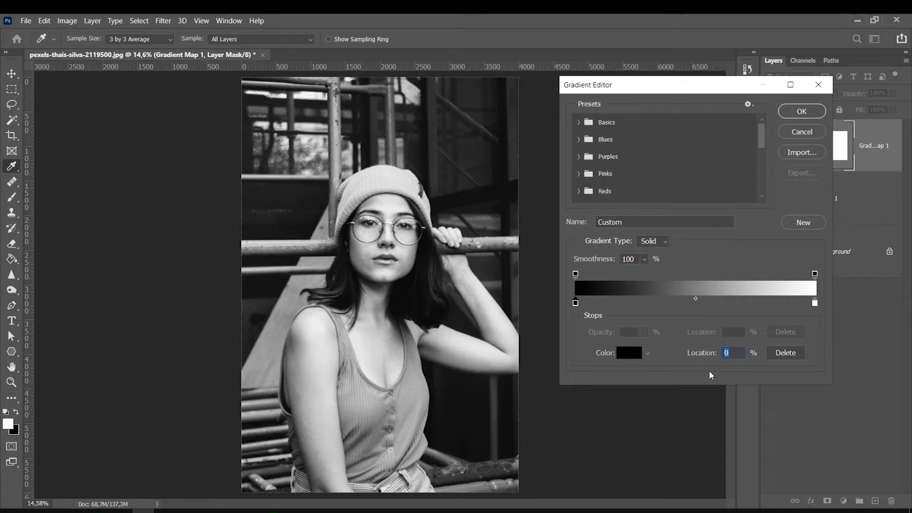
pyautogui.moveTo(696, 298)
pyautogui.mouseDown()
pyautogui.moveTo(750, 299)
pyautogui.moveTo(645, 299)
pyautogui.mouseUp()
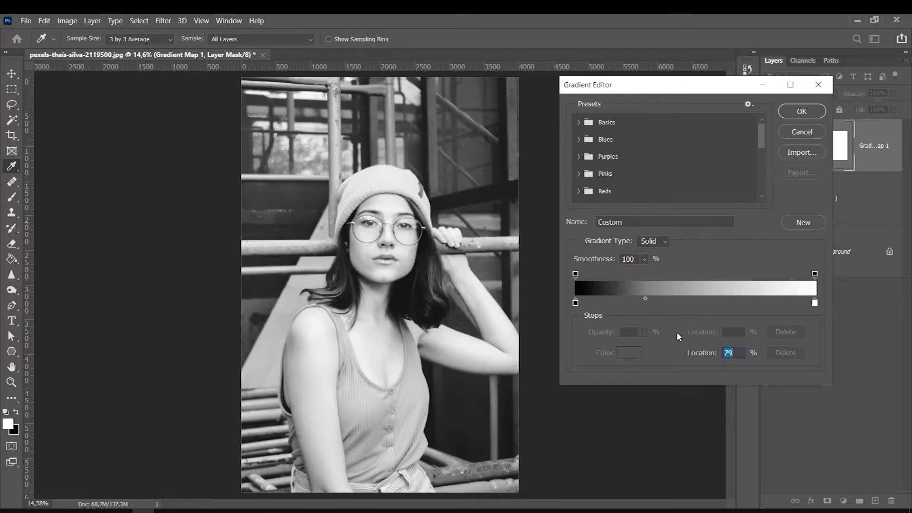
pyautogui.moveTo(645, 298)
pyautogui.mouseDown()
pyautogui.moveTo(768, 299)
pyautogui.moveTo(727, 298)
pyautogui.mouseUp()
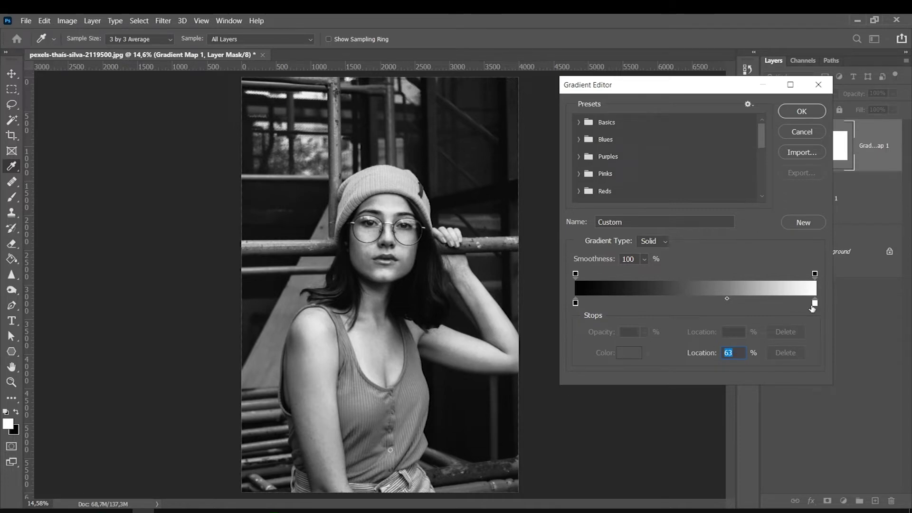
# Try the white stop at 85% and back to 100%, nudge the black stop, and add a new stop.
pyautogui.moveTo(814, 304); pyautogui.dragTo(779, 304)
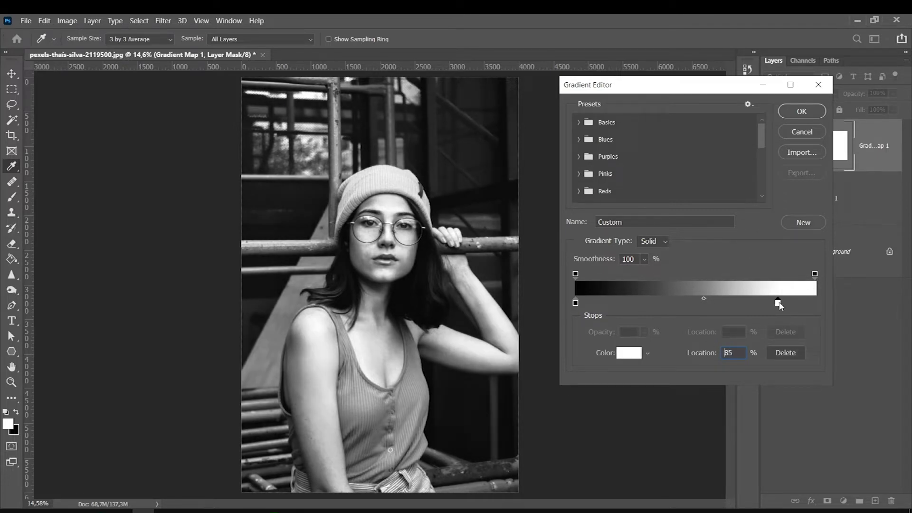
pyautogui.moveTo(778, 303); pyautogui.dragTo(816, 304)
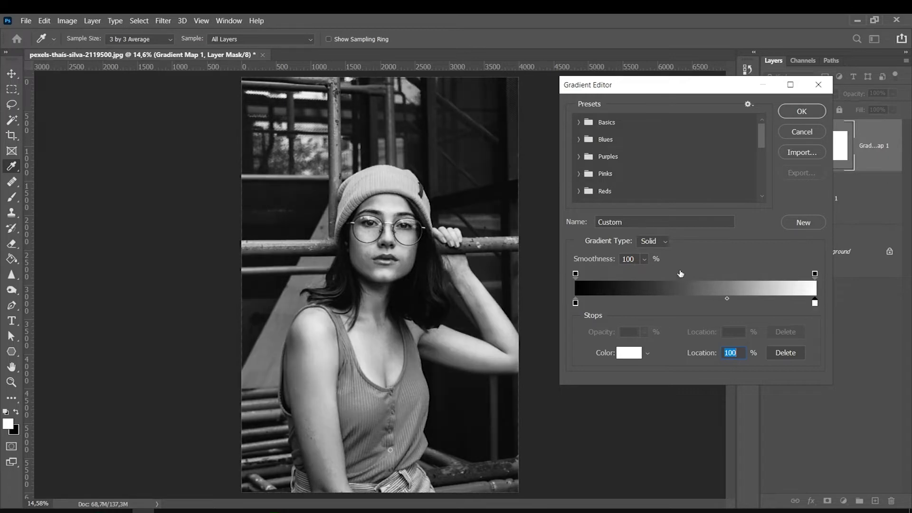
pyautogui.moveTo(576, 303)
pyautogui.mouseDown()
pyautogui.moveTo(625, 303)
pyautogui.moveTo(575, 303)
pyautogui.mouseUp()
pyautogui.click(665, 303)
# Give the new gradient stop the dark grey colour #444242.
pyautogui.moveTo(664, 303); pyautogui.dragTo(664, 303)
pyautogui.doubleClick(664, 303)
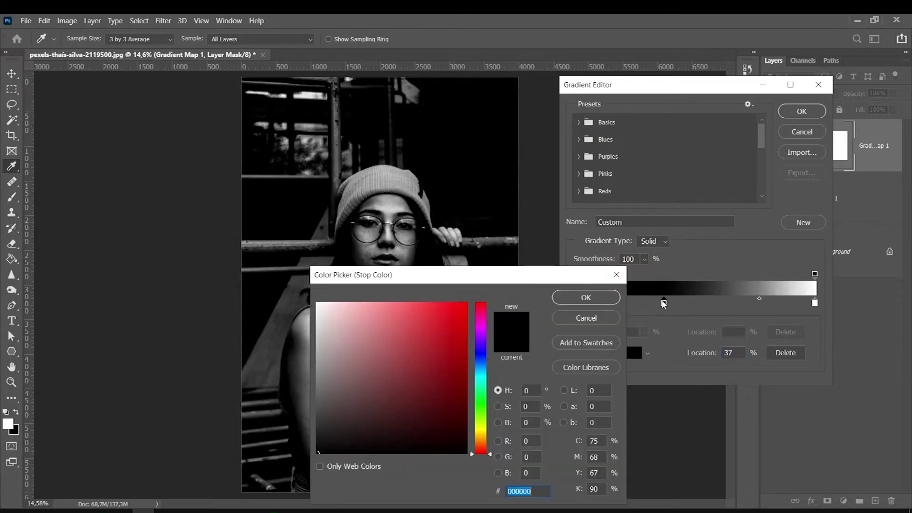
pyautogui.moveTo(330, 434)
pyautogui.mouseDown()
pyautogui.moveTo(305, 426)
pyautogui.moveTo(304, 413)
pyautogui.moveTo(310, 422)
pyautogui.mouseUp()
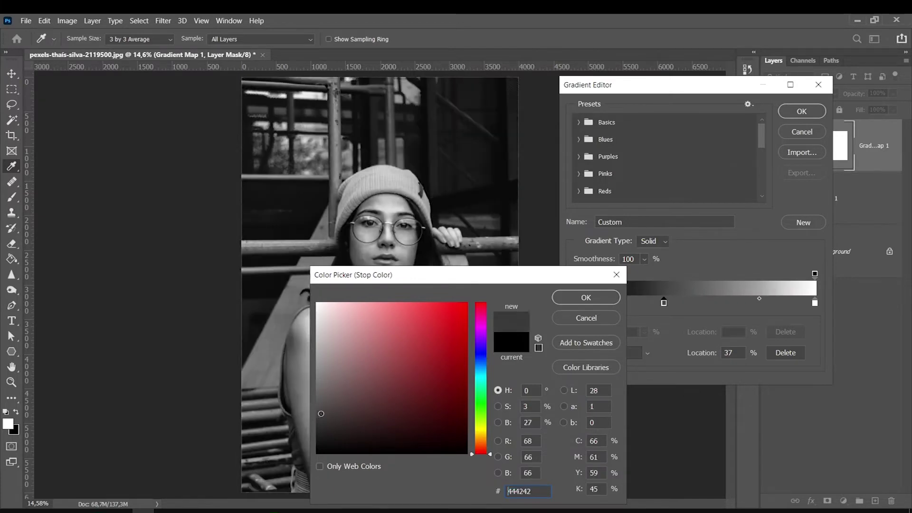
pyautogui.click(583, 299)
# Reposition the grey stop and its midpoints to shape the shadows, then confirm the gradient.
pyautogui.moveTo(664, 303); pyautogui.dragTo(680, 303)
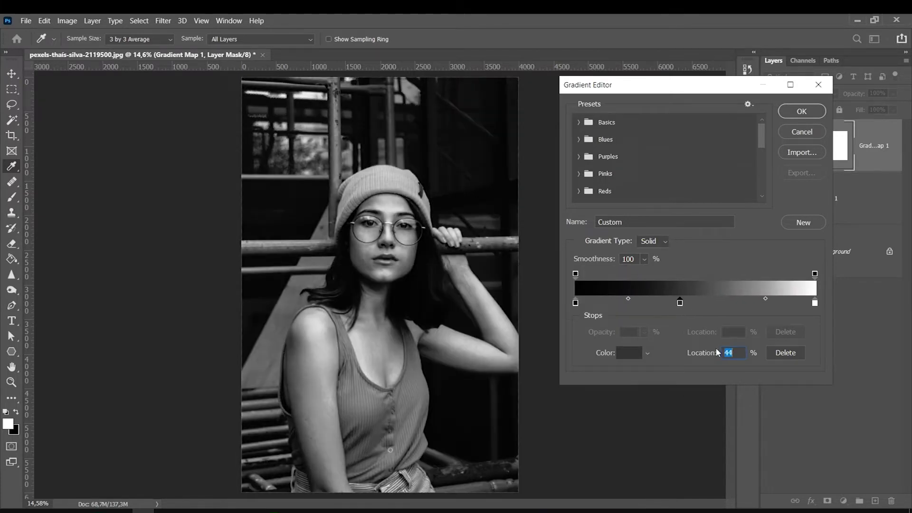
pyautogui.click(630, 300)
pyautogui.moveTo(630, 299); pyautogui.dragTo(637, 311)
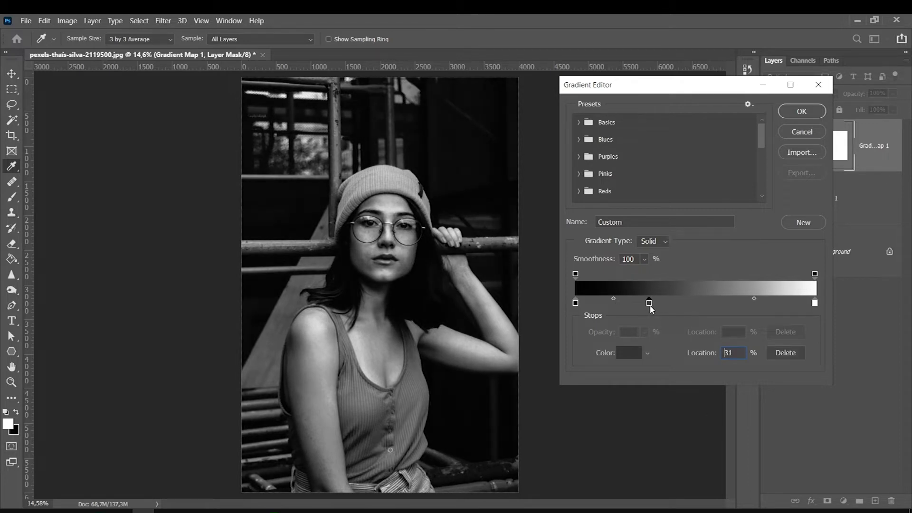
pyautogui.moveTo(608, 299)
pyautogui.mouseDown()
pyautogui.moveTo(621, 298)
pyautogui.moveTo(587, 298)
pyautogui.mouseUp()
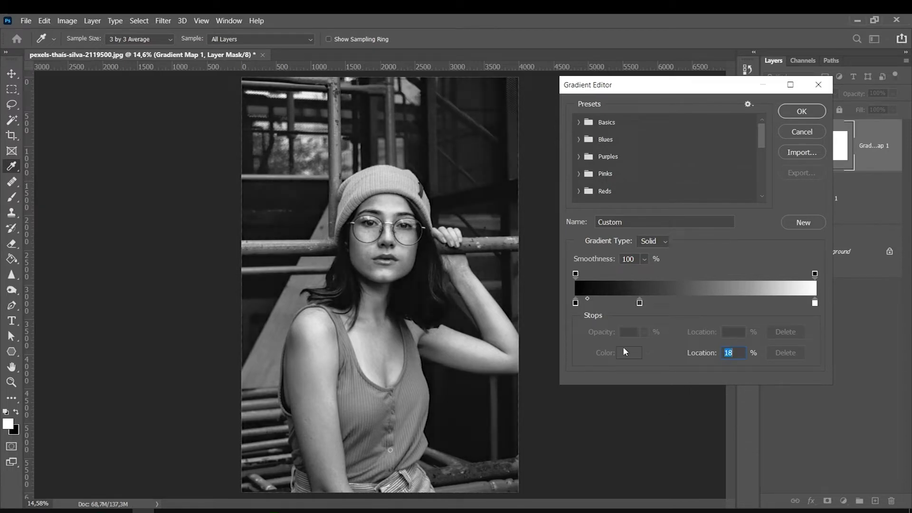
pyautogui.click(802, 111)
# Move Layer 1 above the Gradient Map layer and desaturate it.
pyautogui.click(720, 100)
pyautogui.click(770, 146)
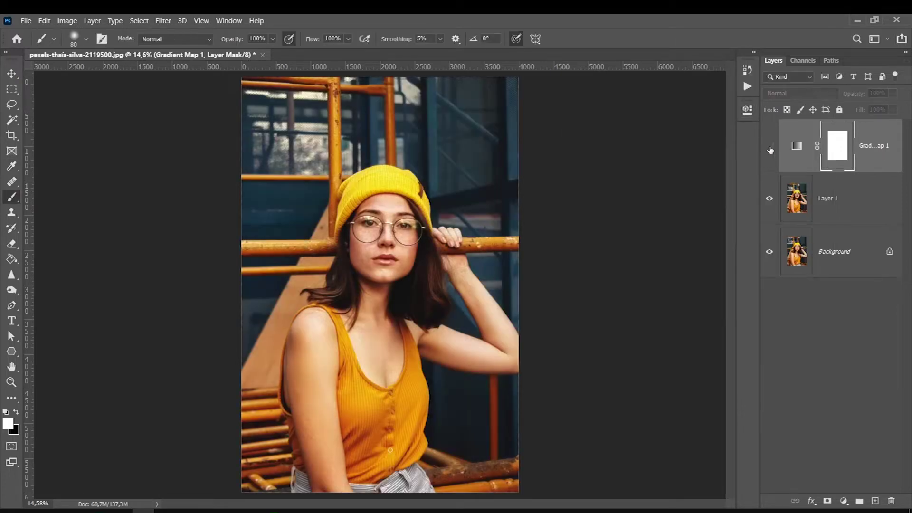
pyautogui.click(770, 147)
pyautogui.click(826, 202)
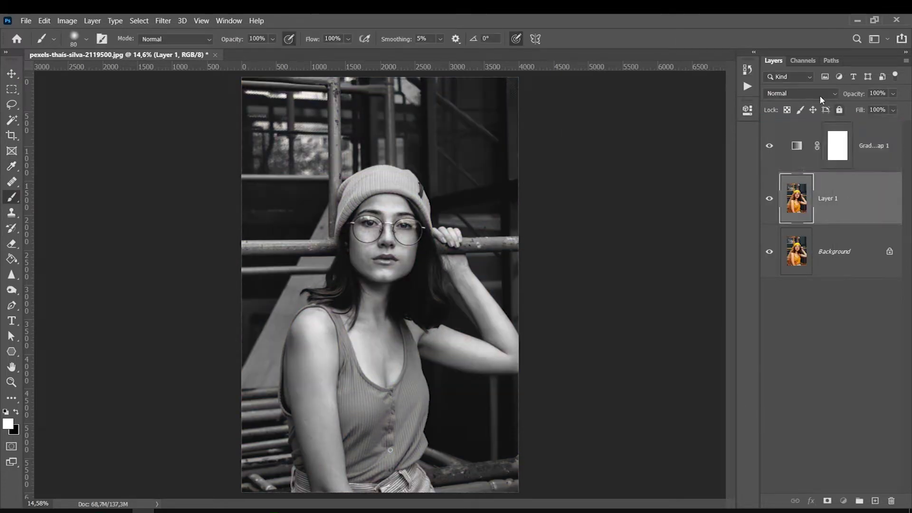
pyautogui.moveTo(826, 204); pyautogui.dragTo(818, 127)
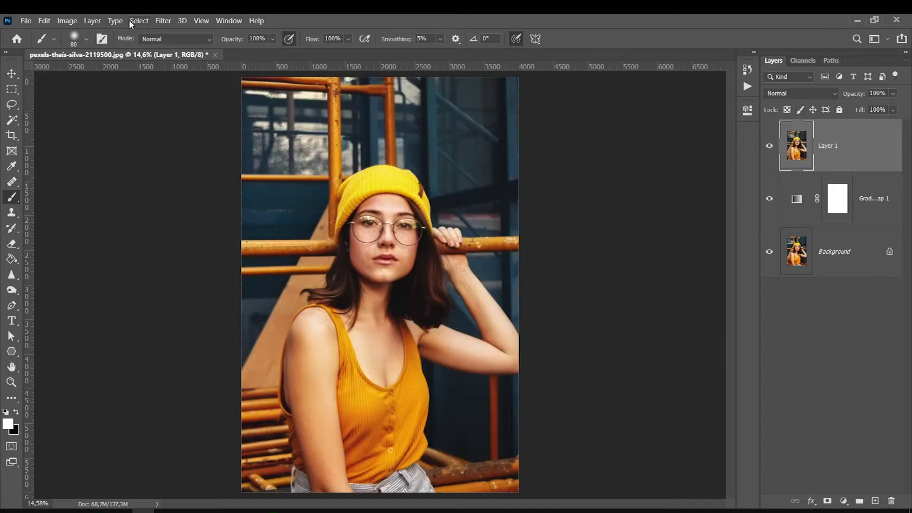
pyautogui.click(67, 21)
pyautogui.moveTo(85, 48)
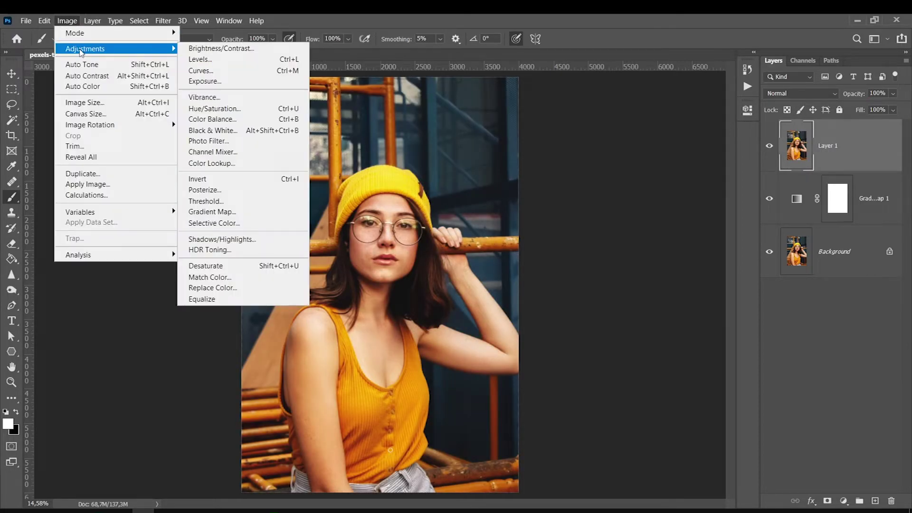
pyautogui.click(205, 265)
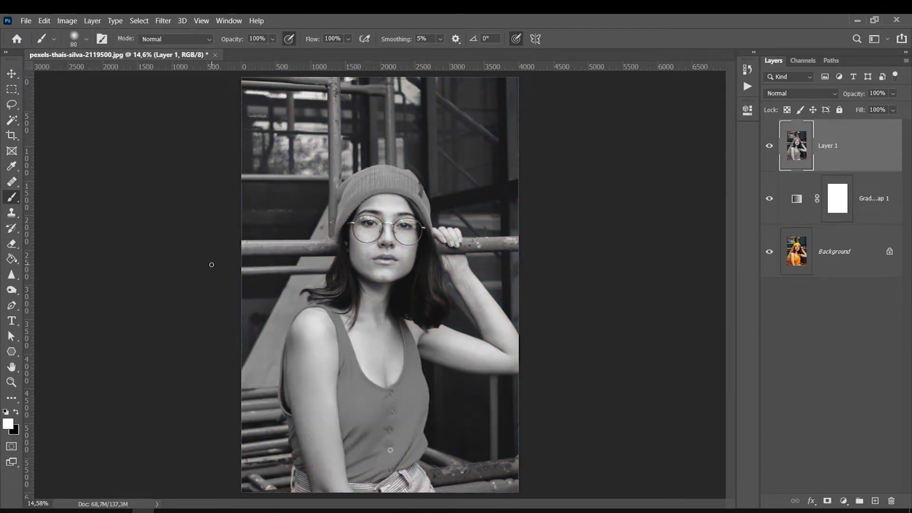
# Compare Layer 1 against the gradient map version by toggling its visibility, leaving it hidden.
pyautogui.click(770, 146)
pyautogui.click(769, 146)
pyautogui.click(770, 149)
pyautogui.click(770, 150)
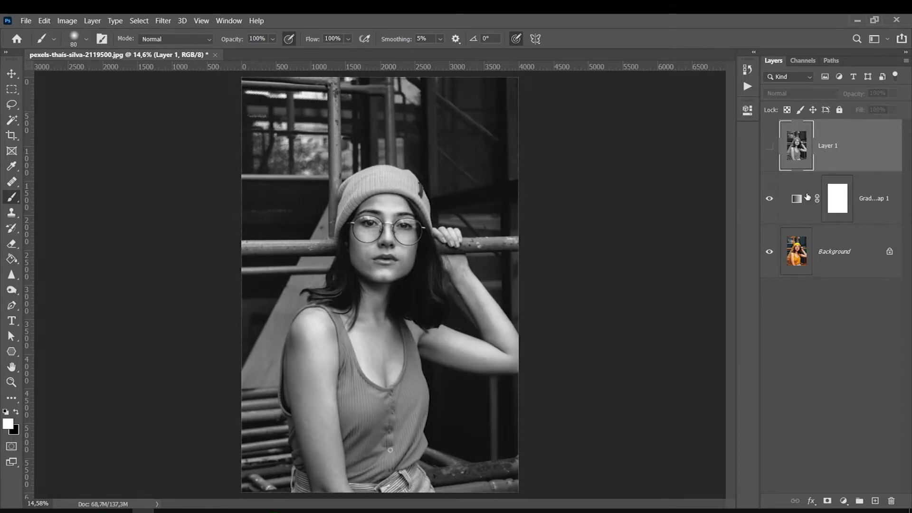
pyautogui.click(795, 197)
pyautogui.click(786, 258)
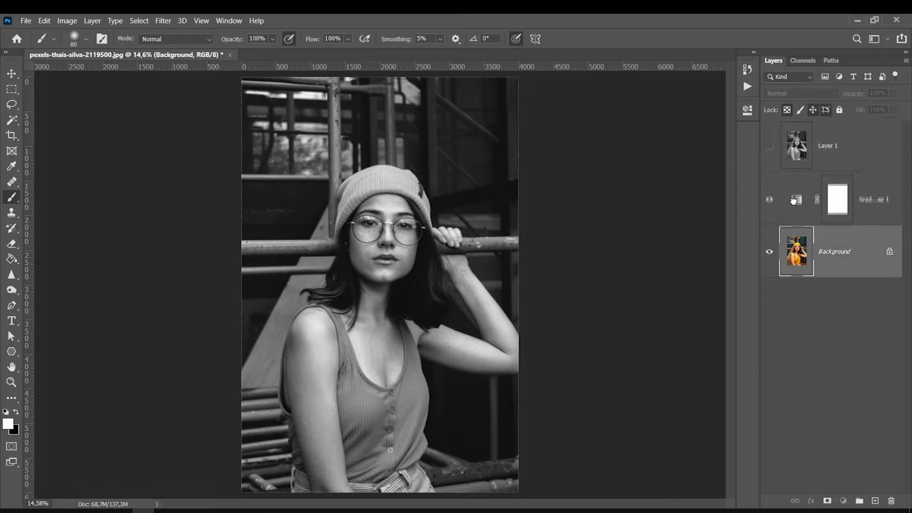
pyautogui.doubleClick(827, 146)
# Rename Layer 1 to 'ERRADO' and target the Background layer.
pyautogui.write('ERRADO')
pyautogui.press('Return')
pyautogui.click(879, 196)
pyautogui.click(870, 237)
# Add a Black & White adjustment layer above Background blended as Luminosity.
pyautogui.click(844, 501)
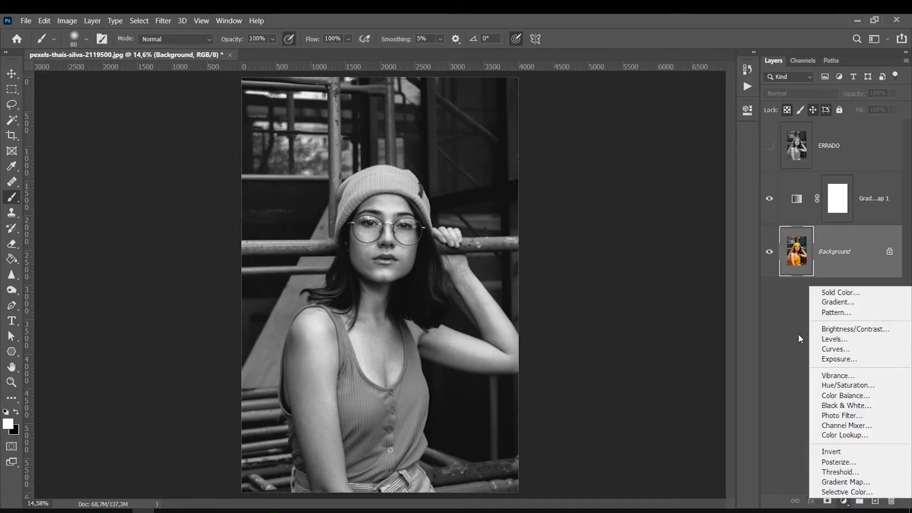
pyautogui.click(821, 405)
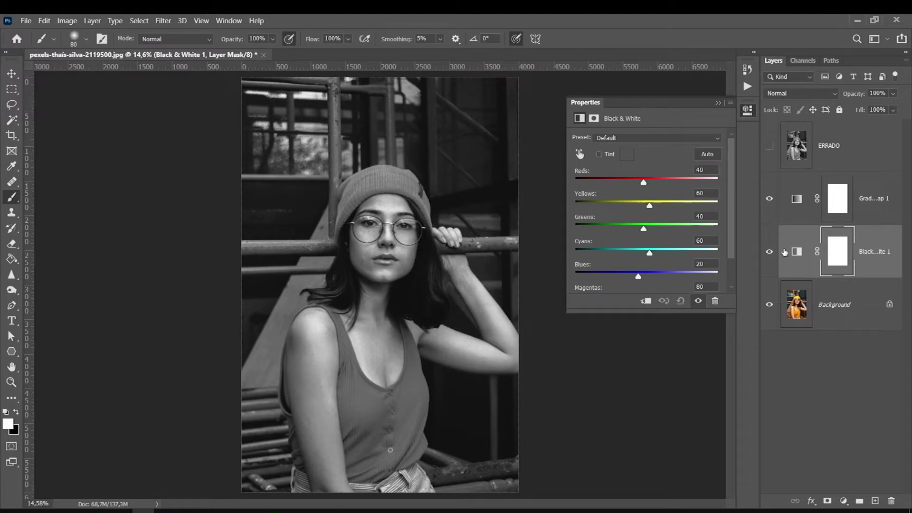
pyautogui.click(791, 198)
pyautogui.click(792, 247)
pyautogui.click(777, 95)
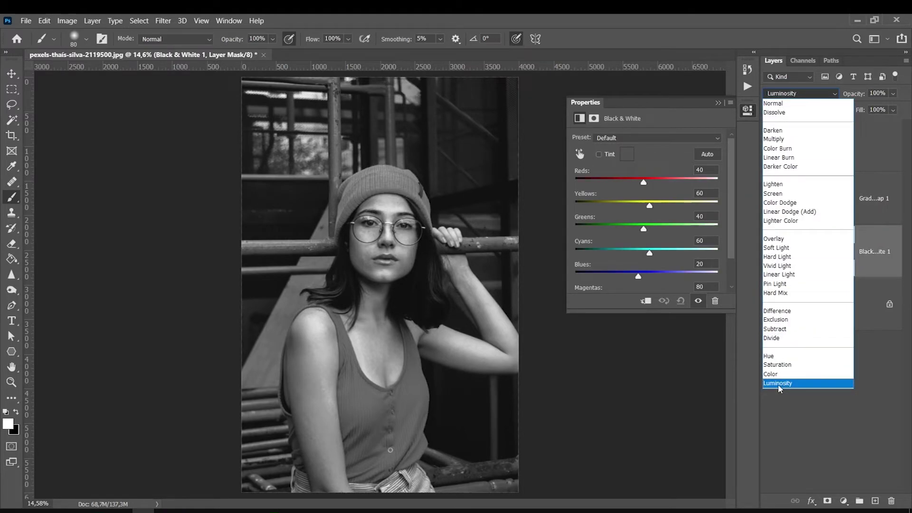
pyautogui.click(779, 383)
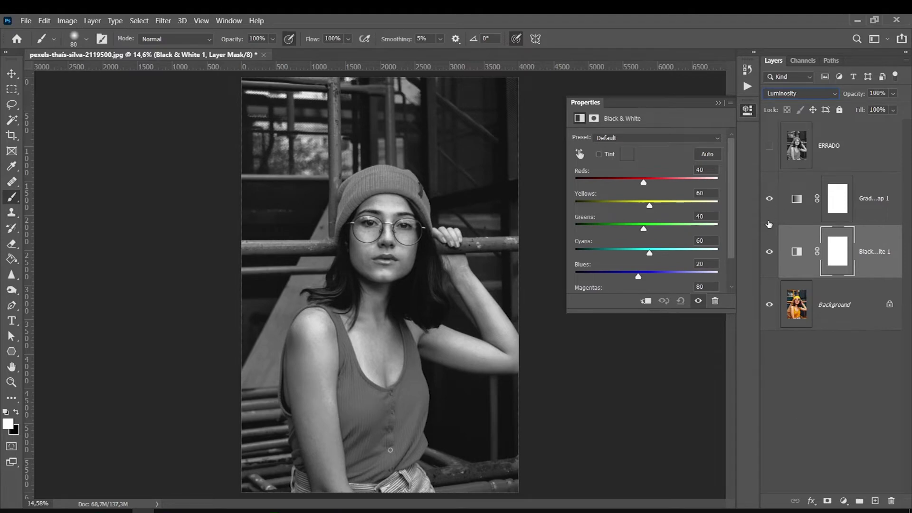
# Hide Gradient Map 1, compare the Black & White layer, and set Yellows to 94.
pyautogui.click(770, 199)
pyautogui.click(767, 262)
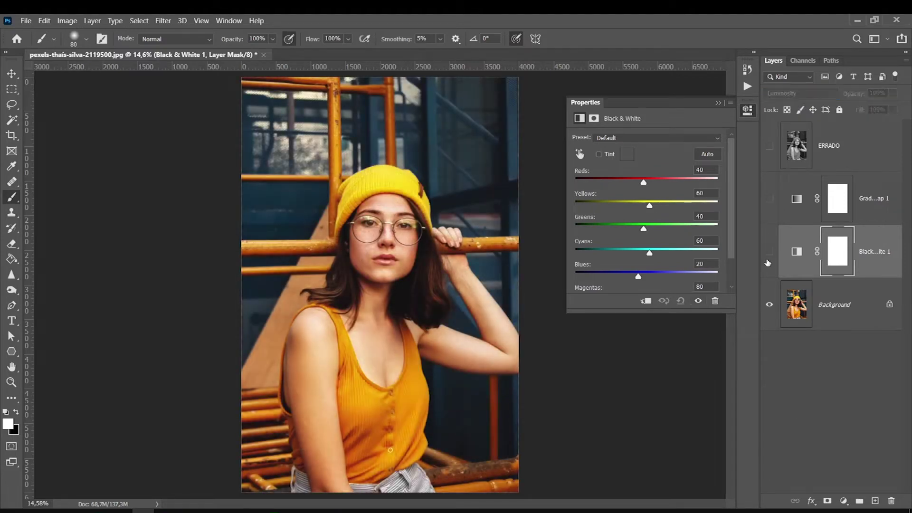
pyautogui.click(768, 262)
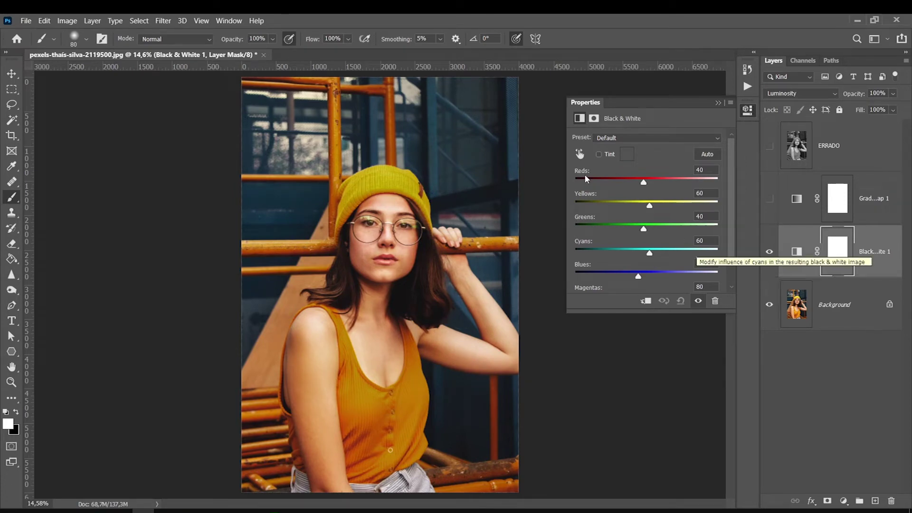
pyautogui.click(770, 252)
pyautogui.click(769, 252)
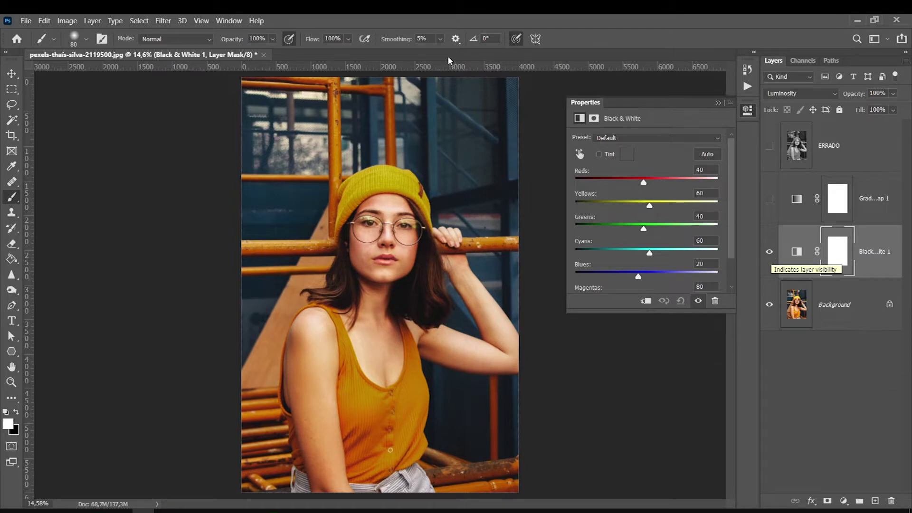
pyautogui.moveTo(650, 205); pyautogui.dragTo(658, 207)
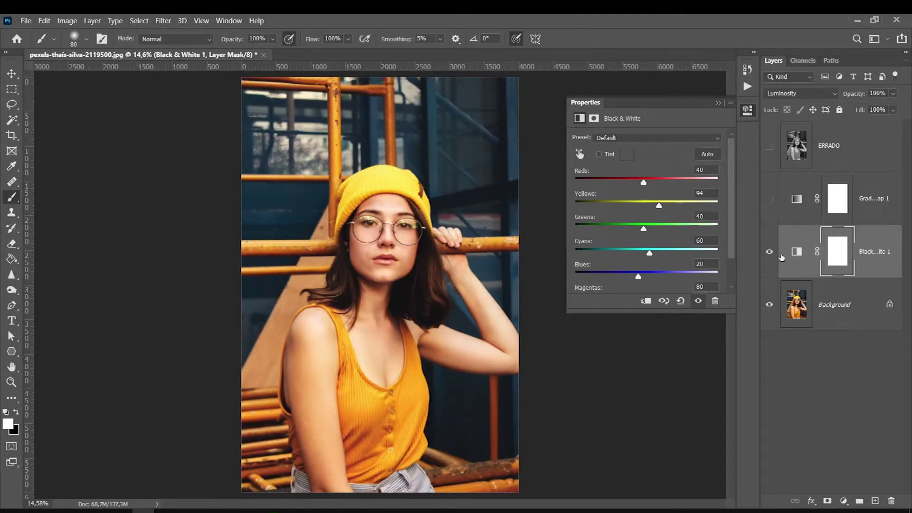
pyautogui.click(796, 252)
pyautogui.click(797, 200)
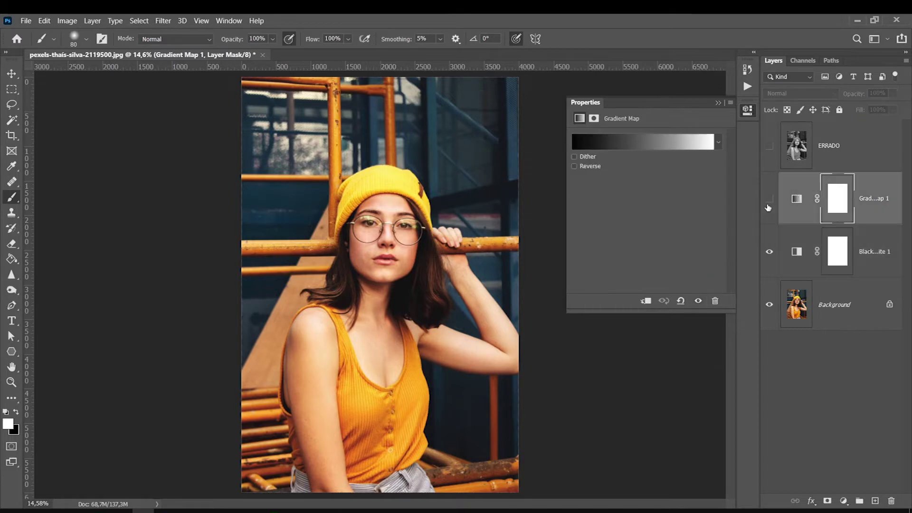
# Show Gradient Map 1 again and set Black & White Yellows, Reds, Greens -65 and Cyans 177.
pyautogui.click(770, 200)
pyautogui.click(798, 253)
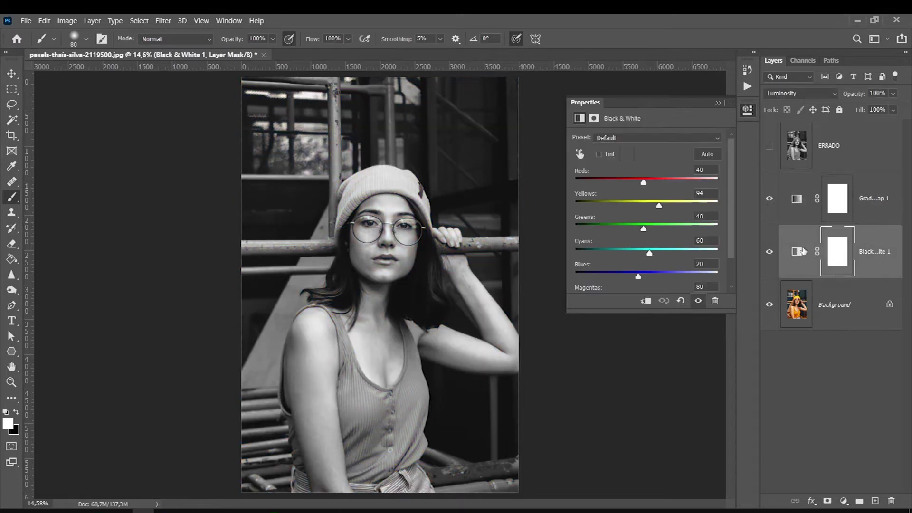
pyautogui.moveTo(660, 207); pyautogui.dragTo(652, 210)
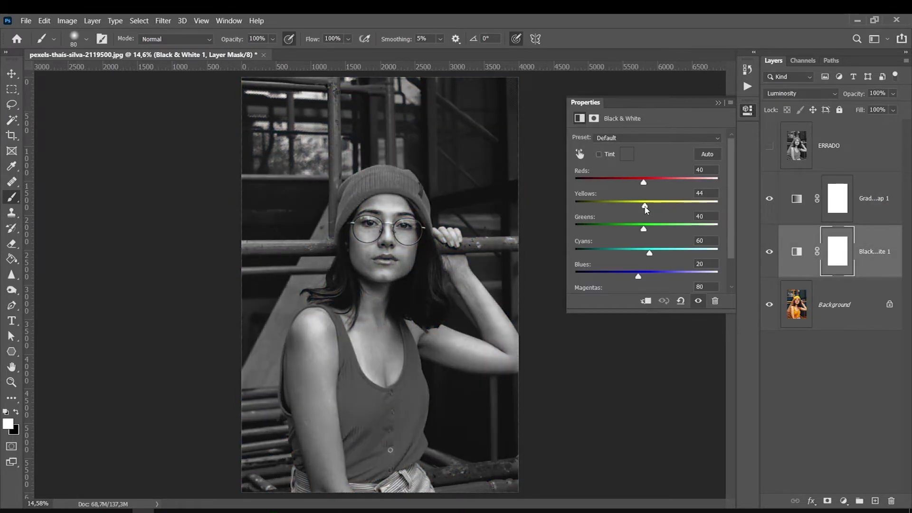
pyautogui.moveTo(643, 183); pyautogui.dragTo(635, 183)
pyautogui.moveTo(644, 230)
pyautogui.mouseDown()
pyautogui.moveTo(614, 230)
pyautogui.moveTo(638, 254)
pyautogui.moveTo(592, 253)
pyautogui.mouseUp()
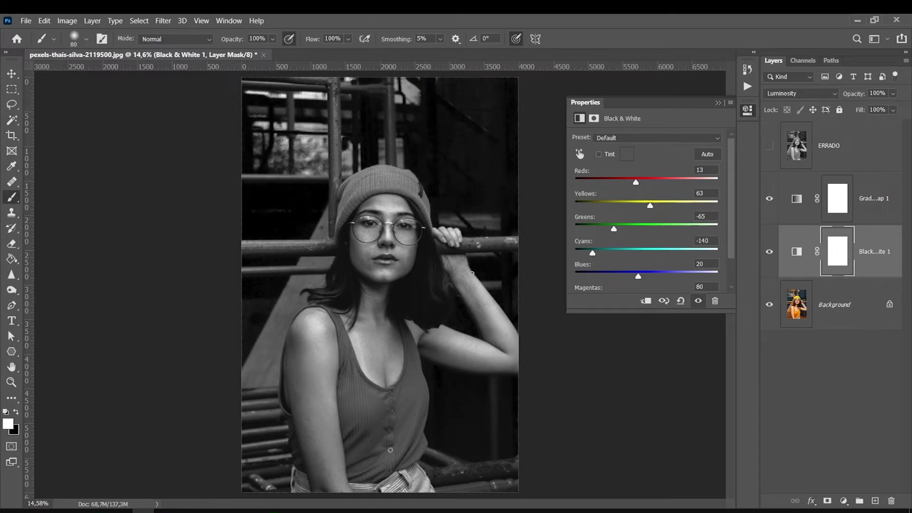
pyautogui.moveTo(604, 254); pyautogui.dragTo(678, 253)
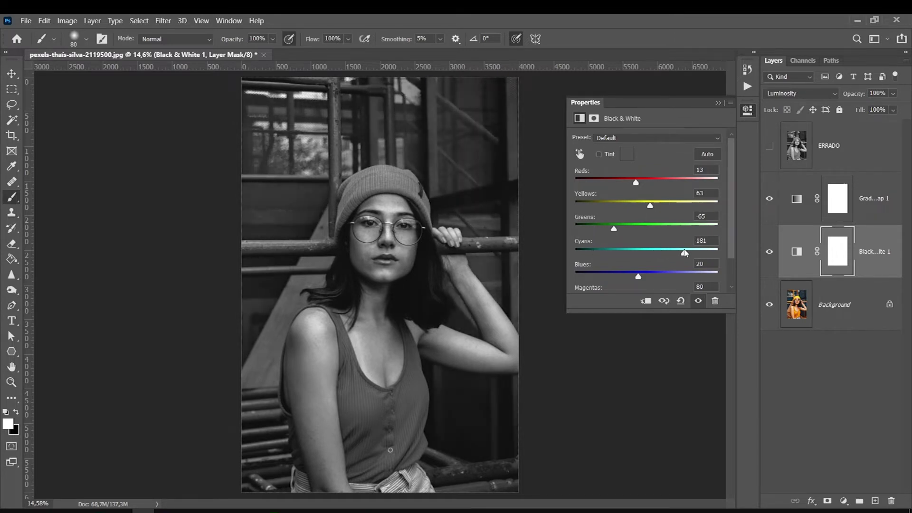
pyautogui.moveTo(678, 253); pyautogui.dragTo(682, 253)
# Darken the Blues and Magentas, raise Reds slightly, and close the Black & White properties.
pyautogui.moveTo(638, 277); pyautogui.dragTo(617, 279)
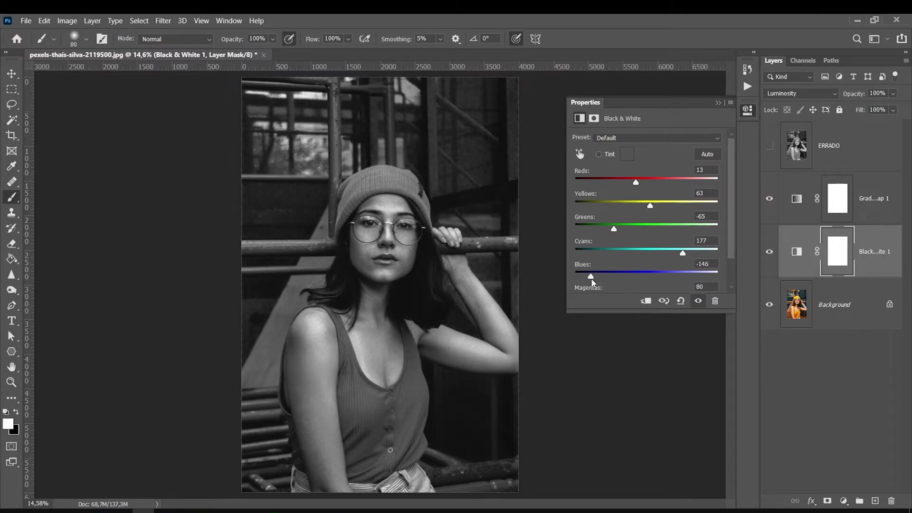
pyautogui.moveTo(617, 280); pyautogui.dragTo(621, 279)
pyautogui.scroll(-2, 665, 238)
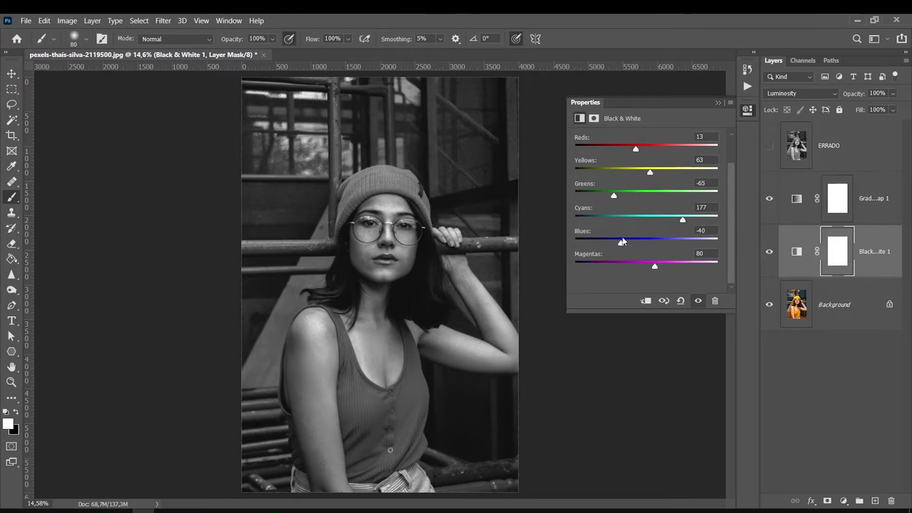
pyautogui.moveTo(655, 267); pyautogui.dragTo(607, 268)
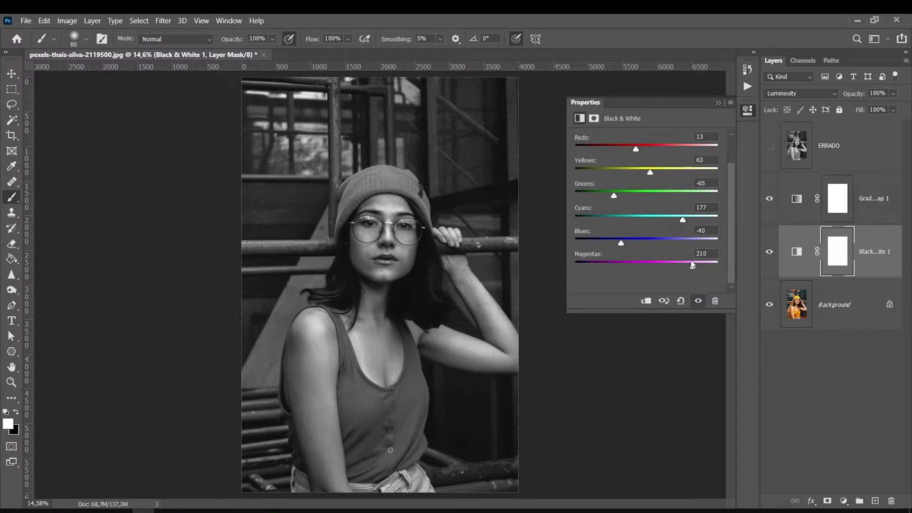
pyautogui.scroll(2, 725, 230)
pyautogui.moveTo(636, 182); pyautogui.dragTo(663, 204)
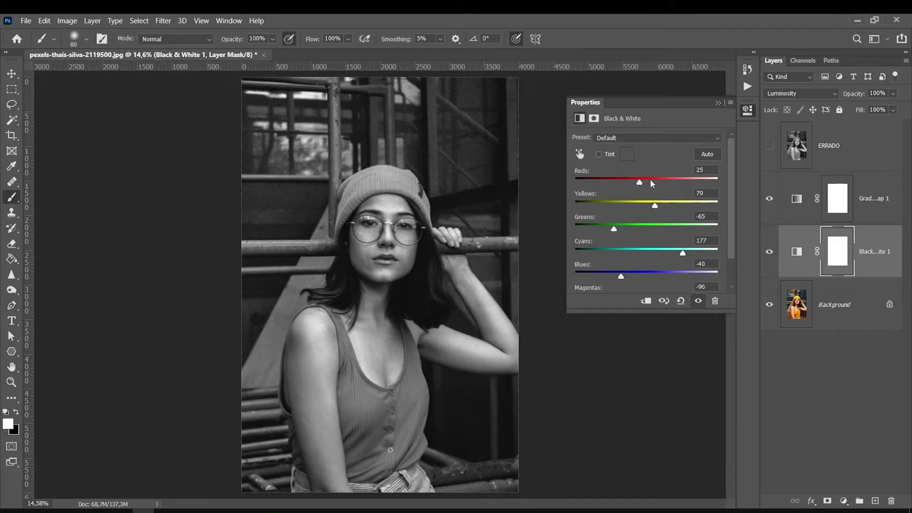
pyautogui.click(718, 102)
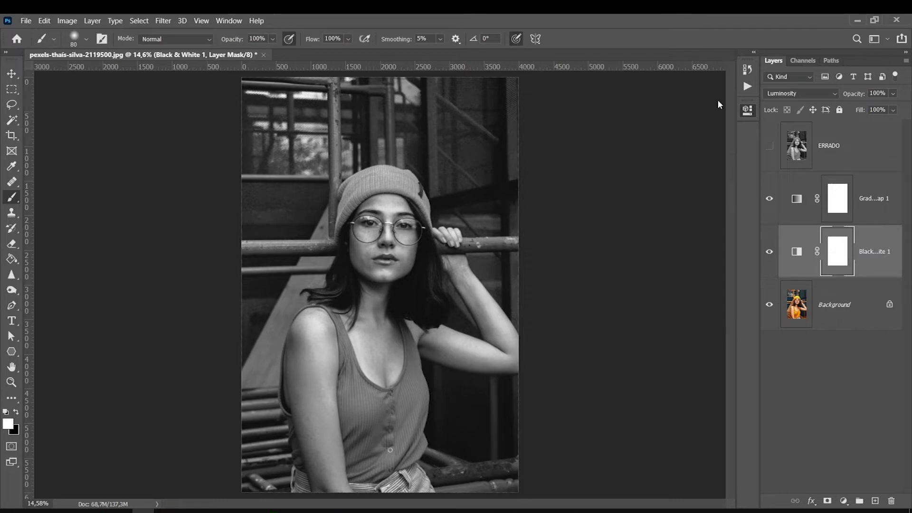
# Switch the selection between Gradient Map 1 and Black & White 1, ending on Black & White 1.
pyautogui.click(868, 242)
pyautogui.click(878, 205)
pyautogui.click(878, 252)
pyautogui.hotkey('alt', ']')
pyautogui.click(879, 252)
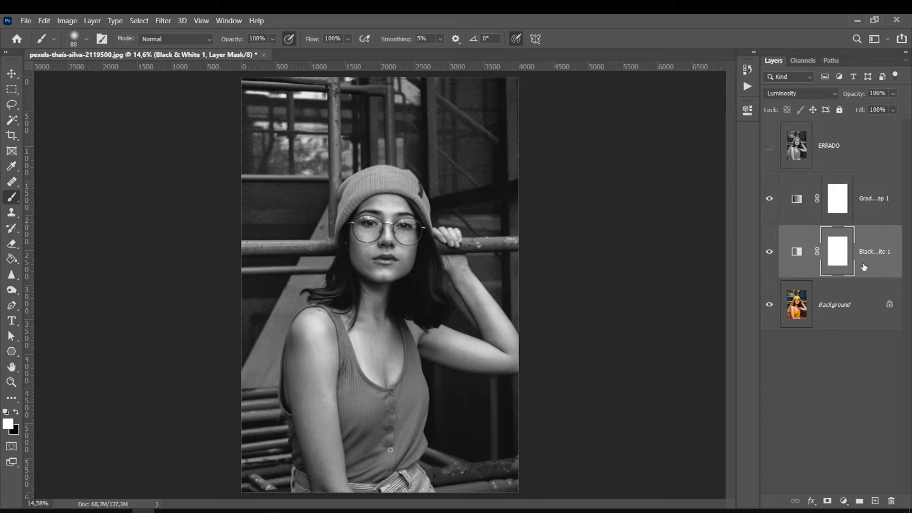
pyautogui.keyDown('shift'); pyautogui.click(867, 196); pyautogui.keyUp('shift')
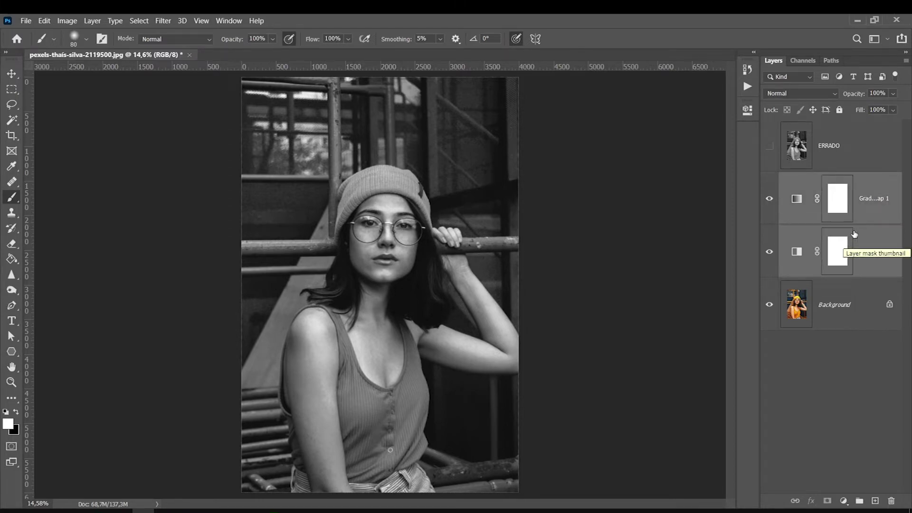
pyautogui.click(886, 202)
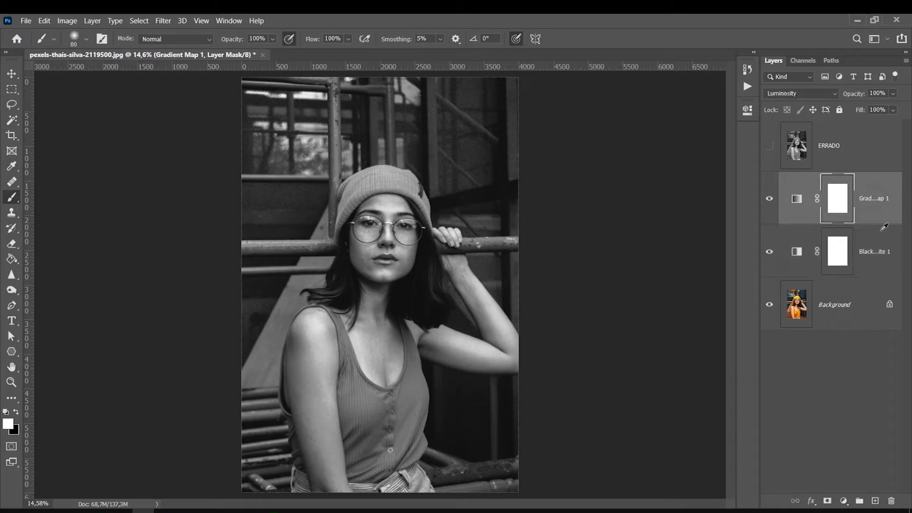
pyautogui.click(837, 251)
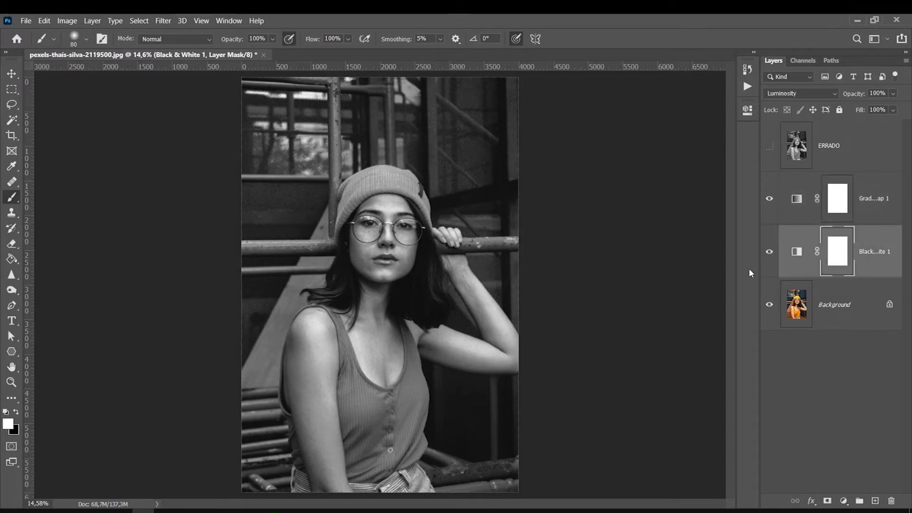
pyautogui.keyDown('shift'); pyautogui.click(873, 207); pyautogui.keyUp('shift')
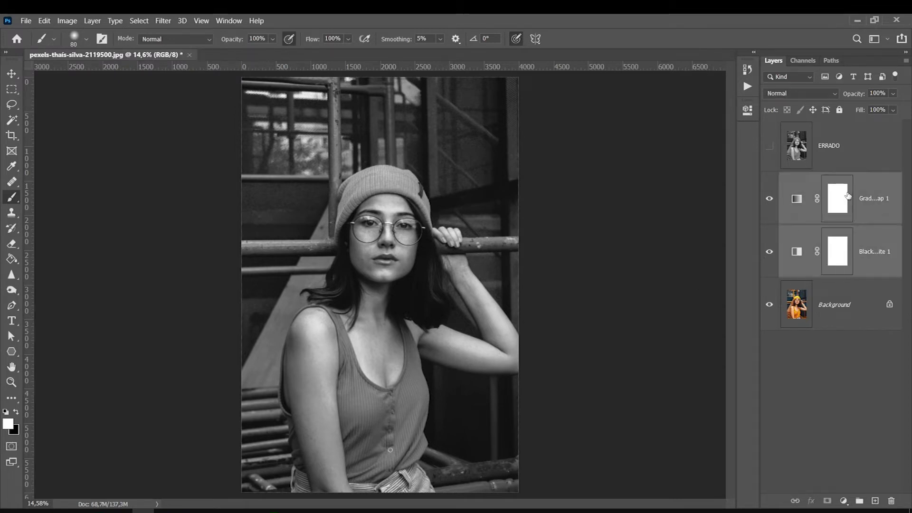
pyautogui.hotkey('ctrl', 'g')
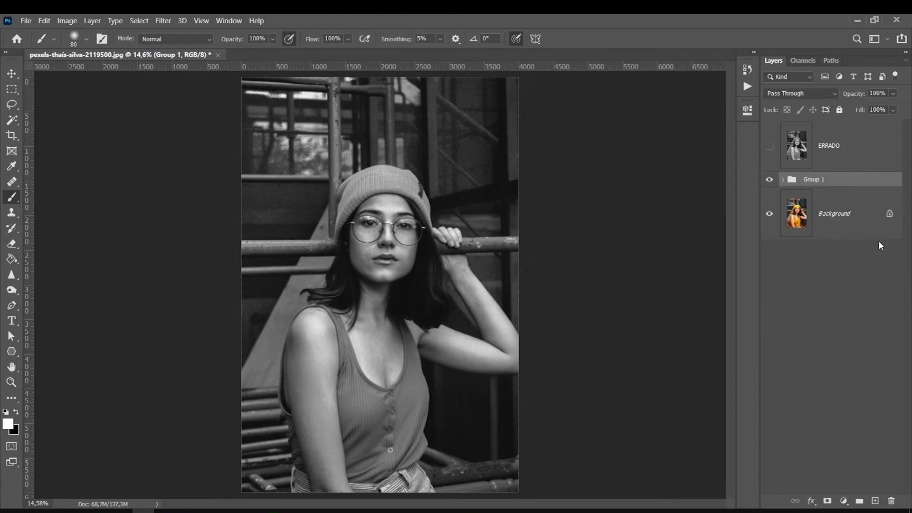
pyautogui.click(770, 179)
pyautogui.click(770, 179)
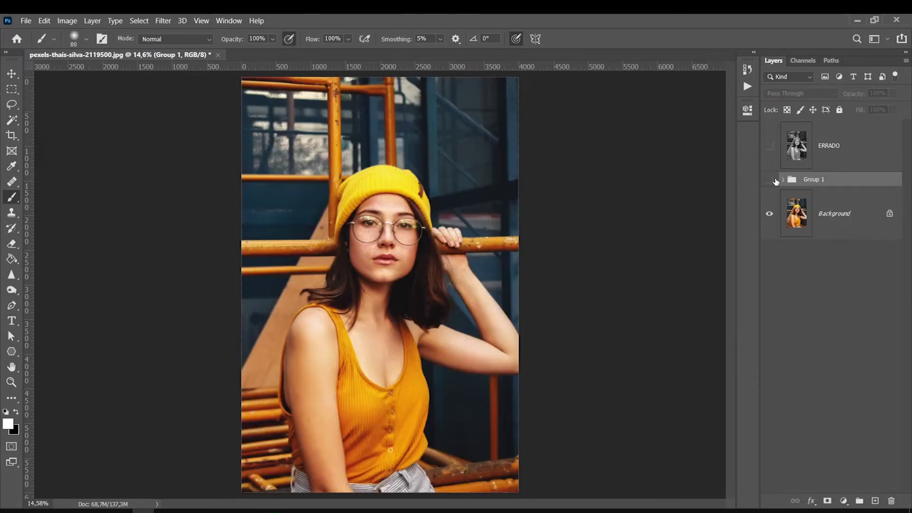
pyautogui.doubleClick(813, 180)
pyautogui.write('modelo')
pyautogui.press('Return')
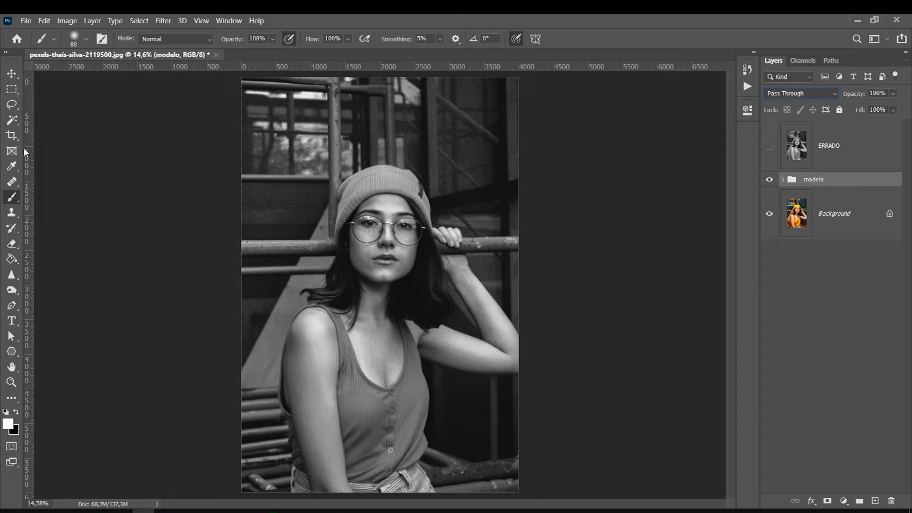
pyautogui.click(12, 121)
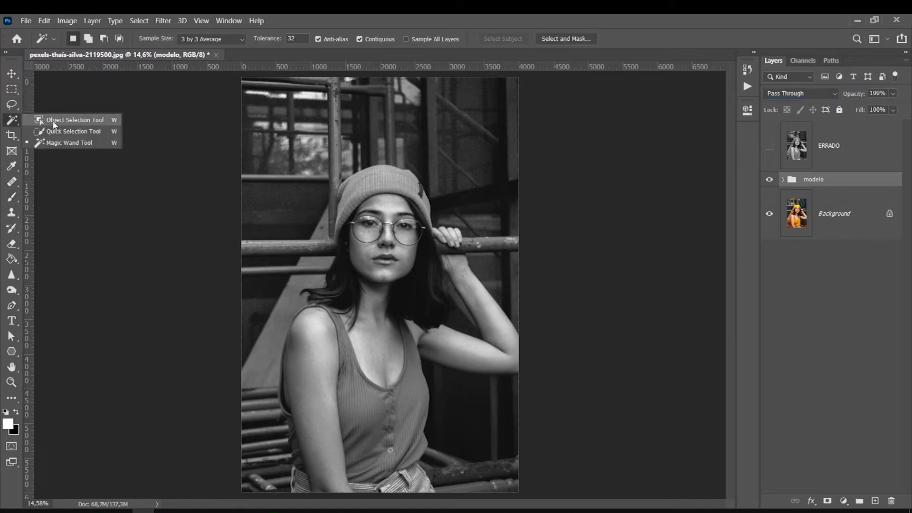
# Box the whole photo with Object Selection, then hide the modelo group and target Background.
pyautogui.click(62, 124)
pyautogui.moveTo(245, 94); pyautogui.dragTo(552, 497)
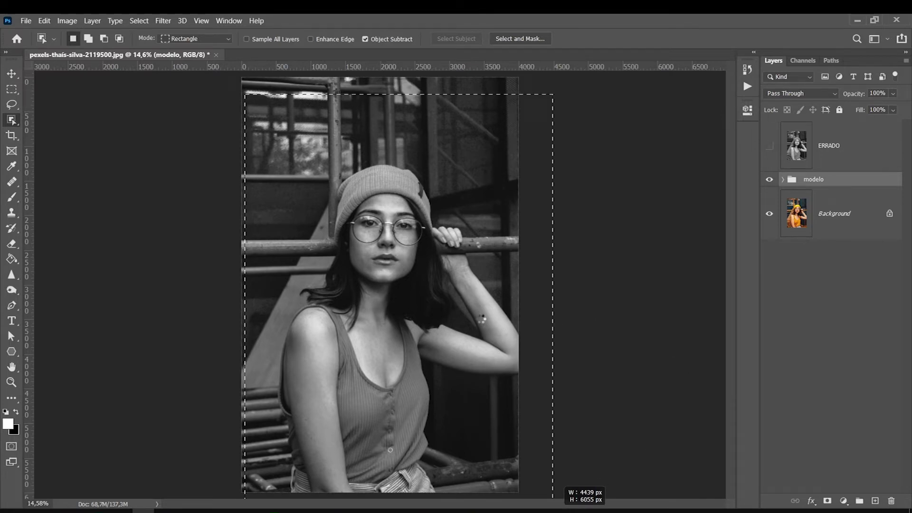
pyautogui.click(770, 179)
pyautogui.click(807, 213)
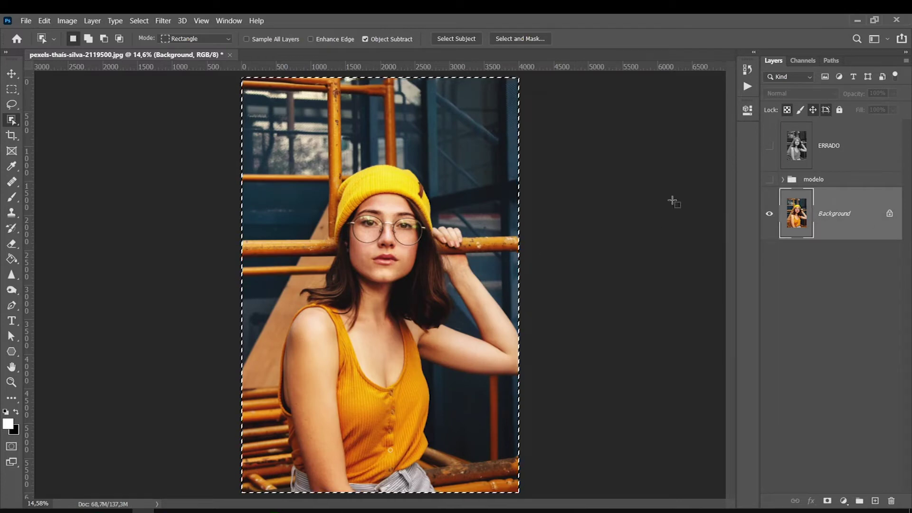
# Reselect with an Object Selection box around the woman, then show and select the modelo group.
pyautogui.hotkey('ctrl', 'd')
pyautogui.moveTo(267, 154); pyautogui.dragTo(522, 498)
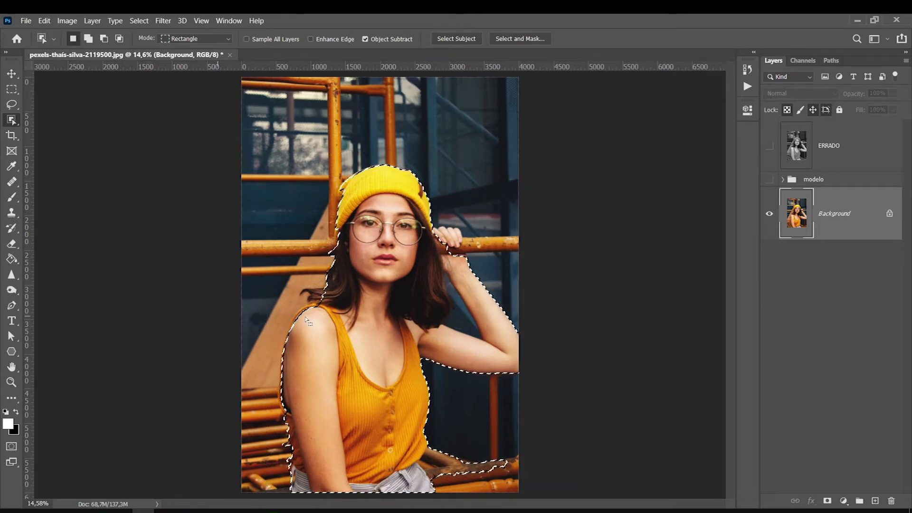
pyautogui.click(813, 179)
pyautogui.click(769, 179)
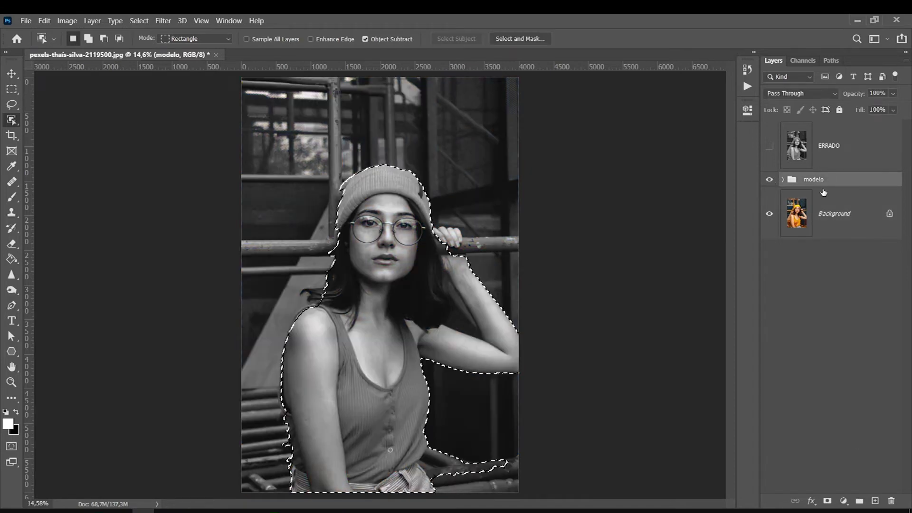
# Mask the modelo group to the woman selection and set a 700 px brush at 51% opacity.
pyautogui.click(827, 500)
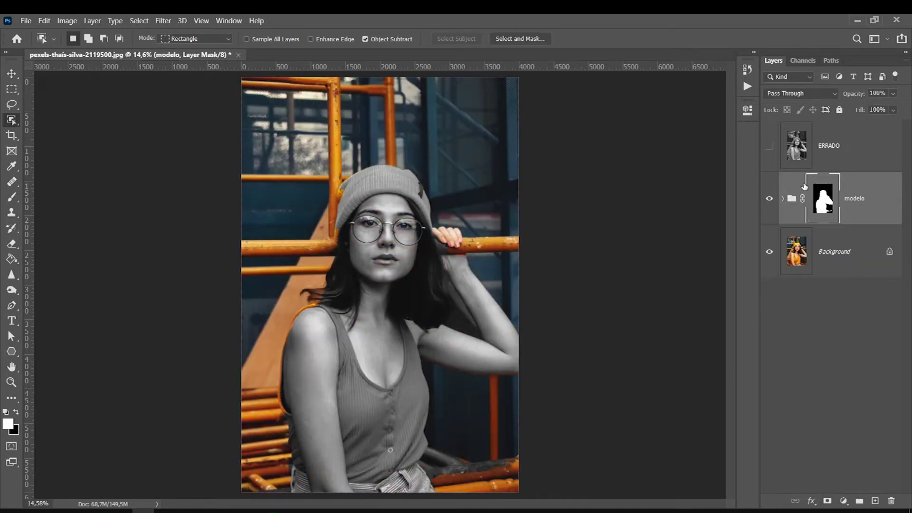
pyautogui.click(13, 198)
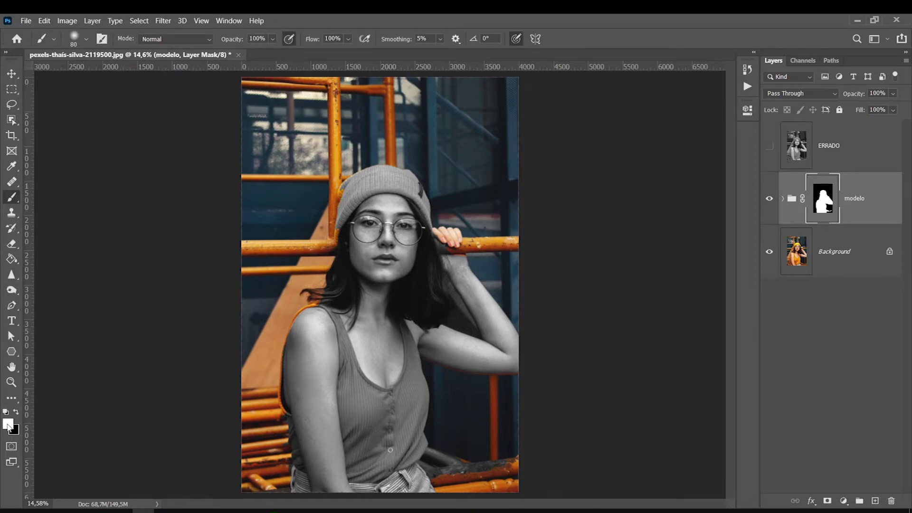
pyautogui.rightClick(303, 329)
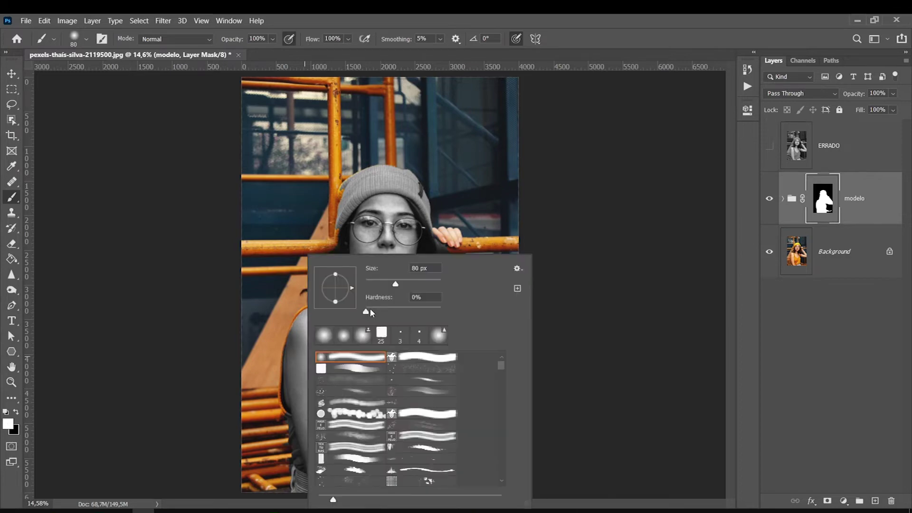
pyautogui.press('Return')
pyautogui.press(']')
pyautogui.press(']')
pyautogui.press(']')
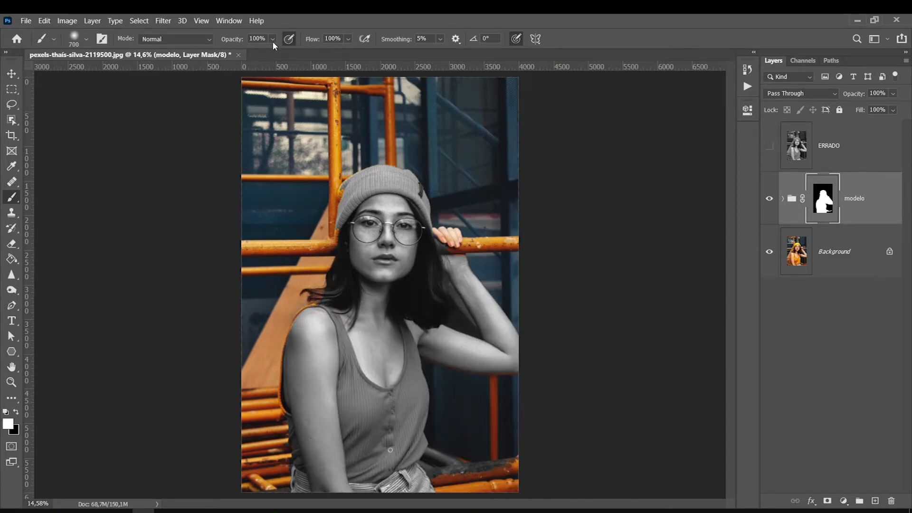
pyautogui.moveTo(272, 40); pyautogui.dragTo(259, 55)
# Adjust the brush size between 400 and 800, swap foreground colours, and make Background active.
pyautogui.press('[')
pyautogui.press('[')
pyautogui.press('[')
pyautogui.press('[')
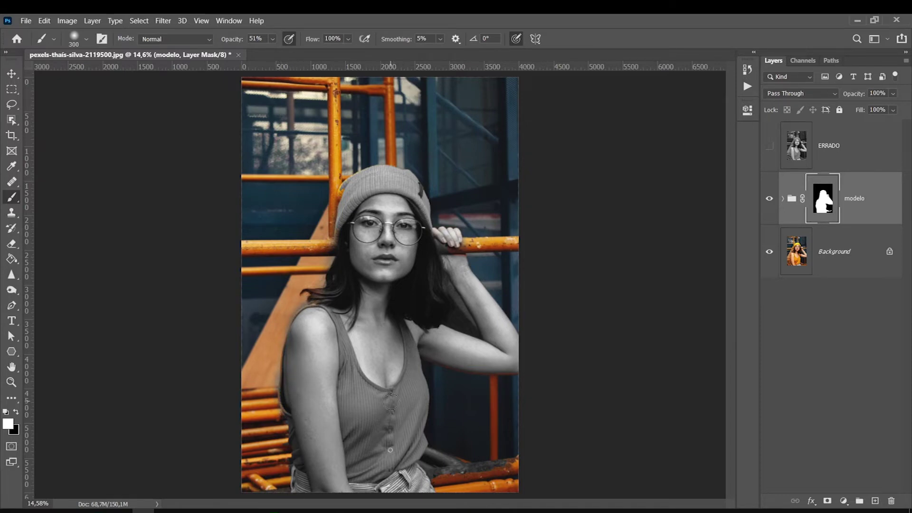
pyautogui.click(16, 411)
pyautogui.press(']')
pyautogui.press(']')
pyautogui.press(']')
pyautogui.press('[')
pyautogui.press('[')
pyautogui.click(16, 411)
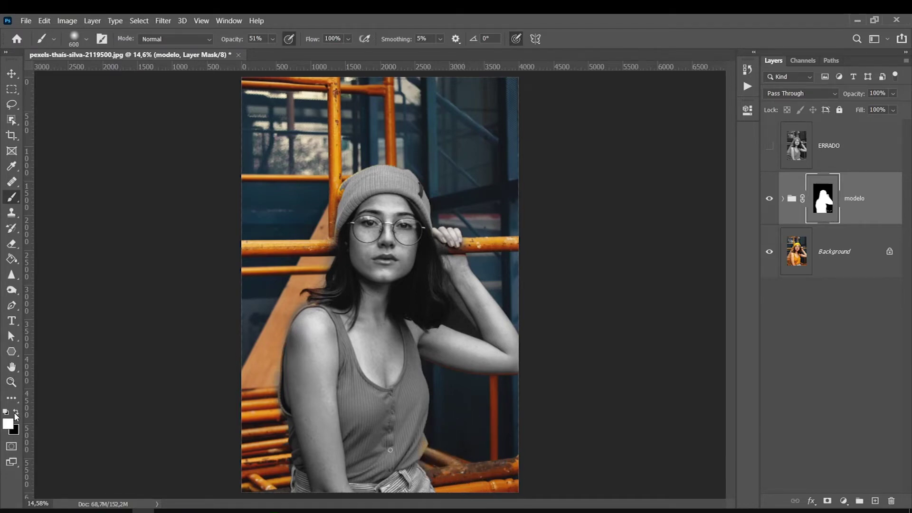
pyautogui.click(828, 253)
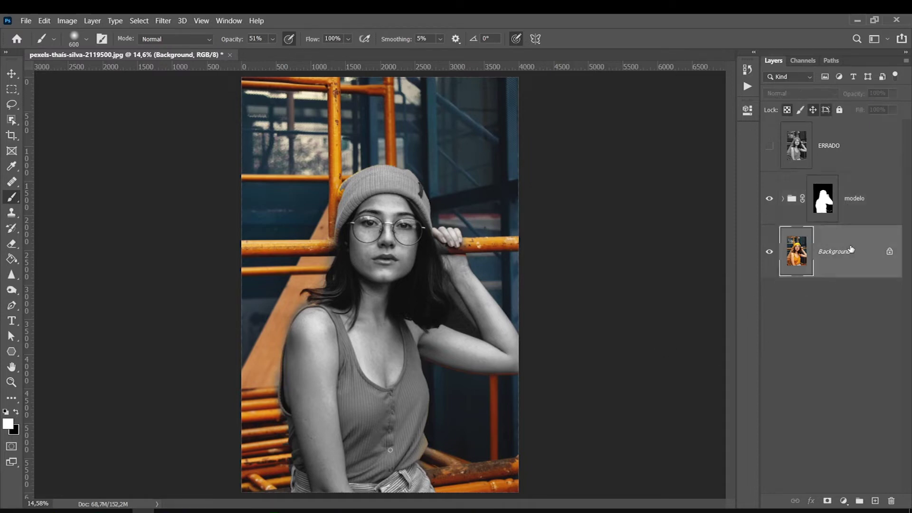
pyautogui.click(844, 500)
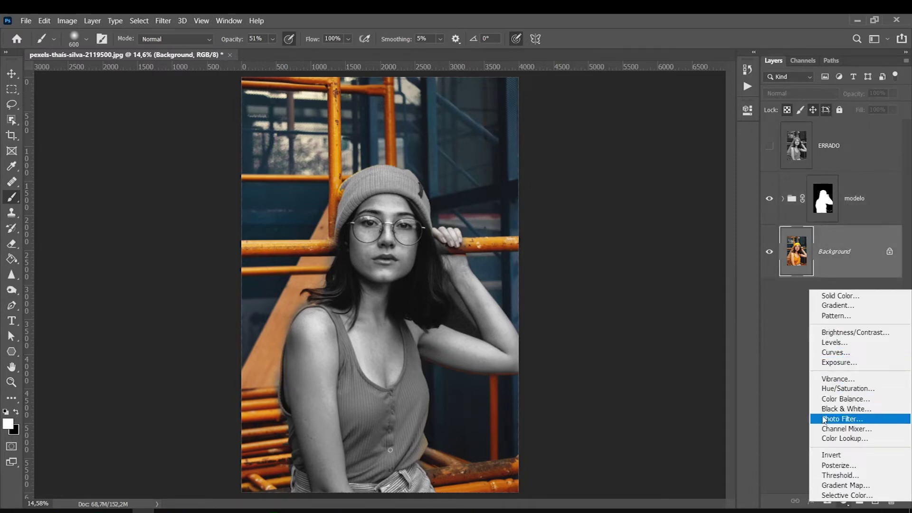
# Add Gradient Map 2 running black to white, white stop near 83%, midpoint shifted to darken midtones.
pyautogui.click(825, 484)
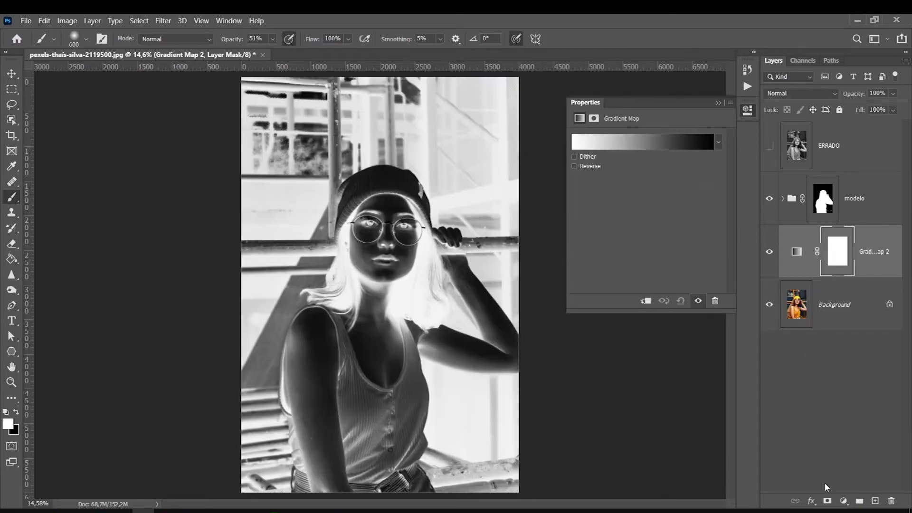
pyautogui.click(597, 144)
pyautogui.moveTo(815, 303)
pyautogui.mouseDown()
pyautogui.moveTo(616, 302)
pyautogui.moveTo(815, 303)
pyautogui.mouseUp()
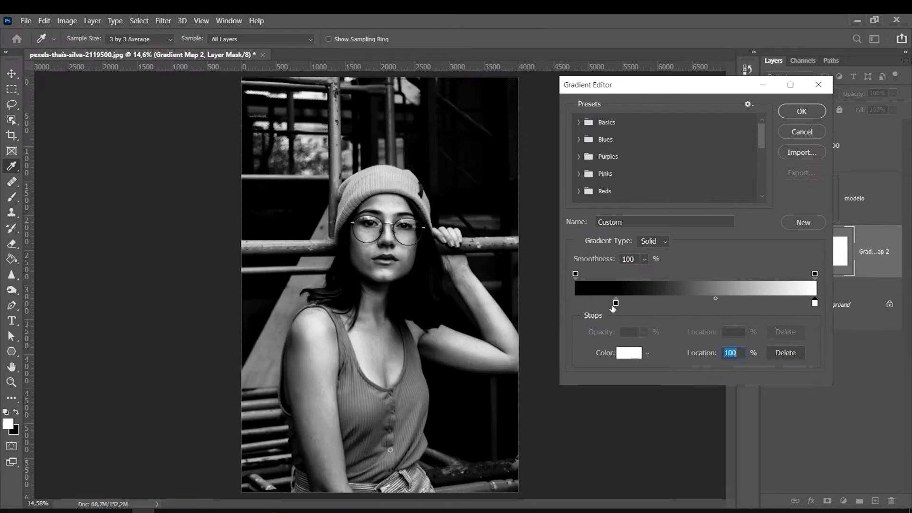
pyautogui.moveTo(616, 303); pyautogui.dragTo(580, 302)
pyautogui.moveTo(699, 305)
pyautogui.mouseDown()
pyautogui.moveTo(679, 304)
pyautogui.moveTo(720, 299)
pyautogui.mouseUp()
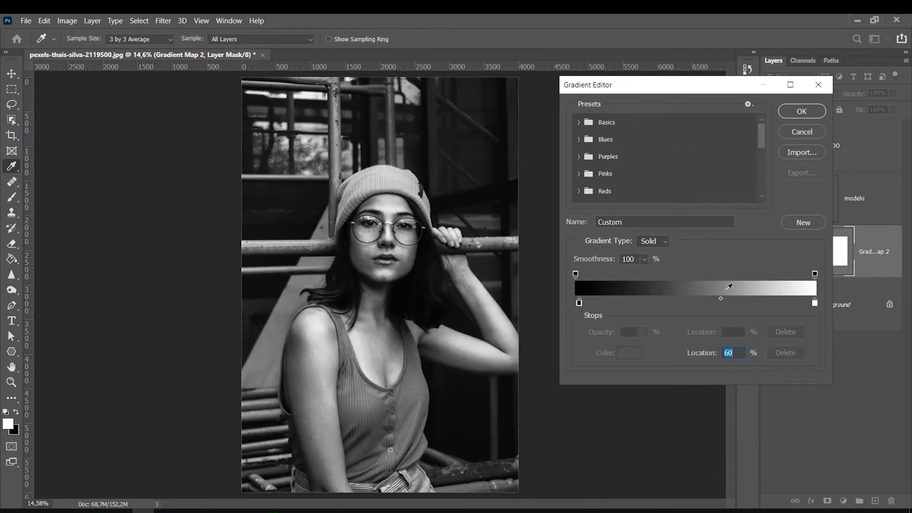
pyautogui.moveTo(813, 304); pyautogui.dragTo(766, 304)
pyautogui.click(520, 332)
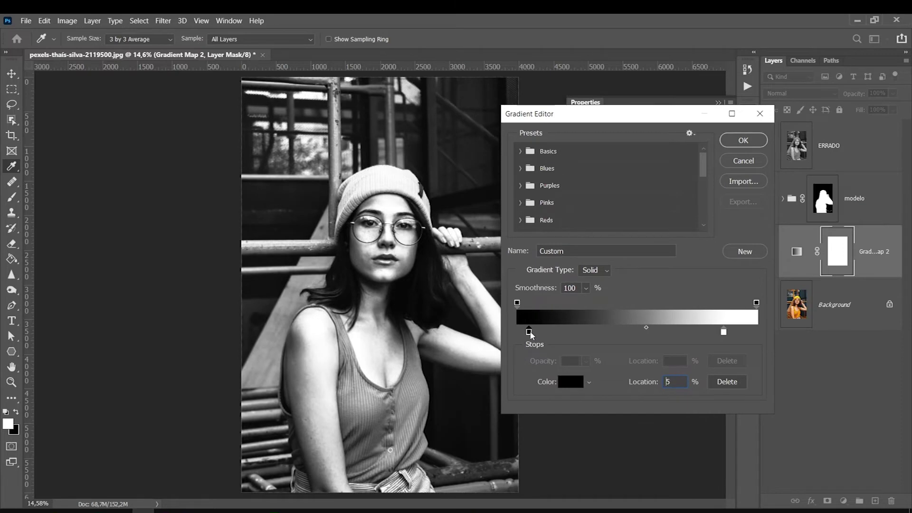
pyautogui.moveTo(724, 334); pyautogui.dragTo(716, 332)
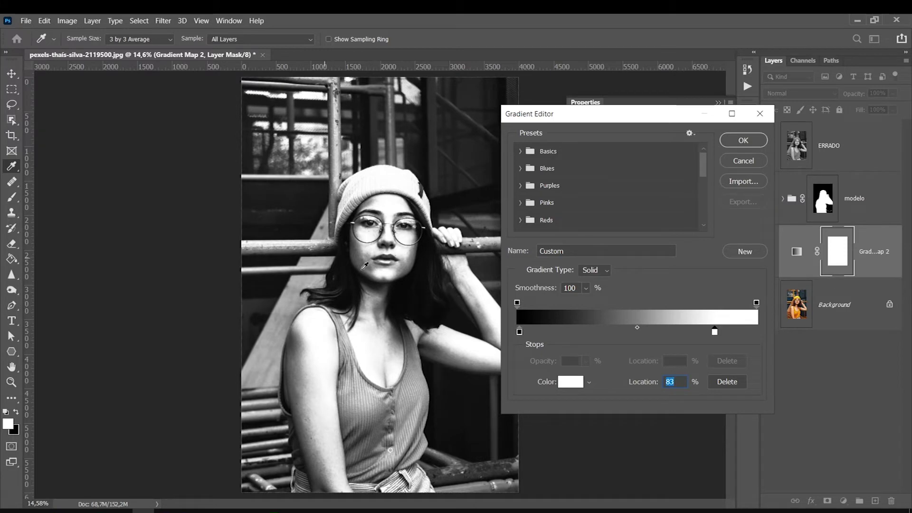
pyautogui.moveTo(637, 328)
pyautogui.mouseDown()
pyautogui.moveTo(649, 328)
pyautogui.moveTo(608, 333)
pyautogui.moveTo(608, 349)
pyautogui.moveTo(638, 327)
pyautogui.mouseUp()
pyautogui.click(742, 142)
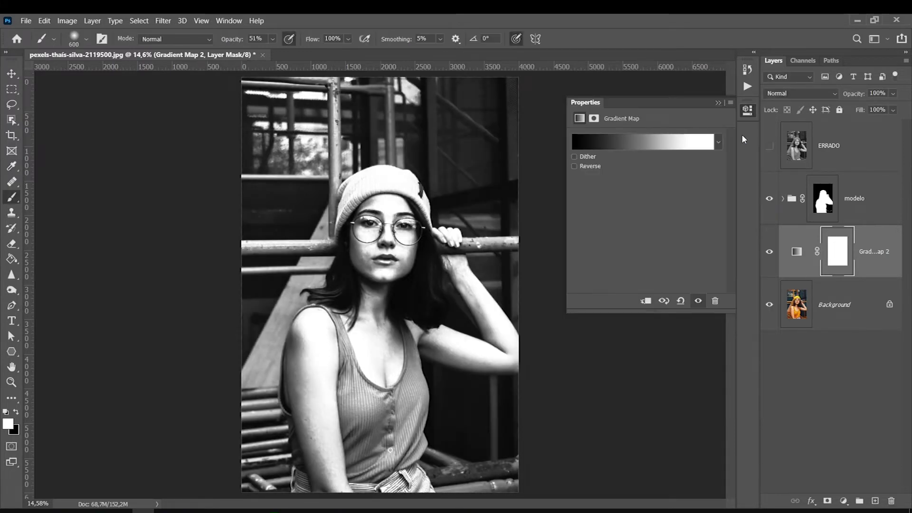
# Fill the woman's area of the Gradient Map 2 mask with black using her outline selection.
pyautogui.keyDown('ctrl'); pyautogui.click(825, 199); pyautogui.keyUp('ctrl')
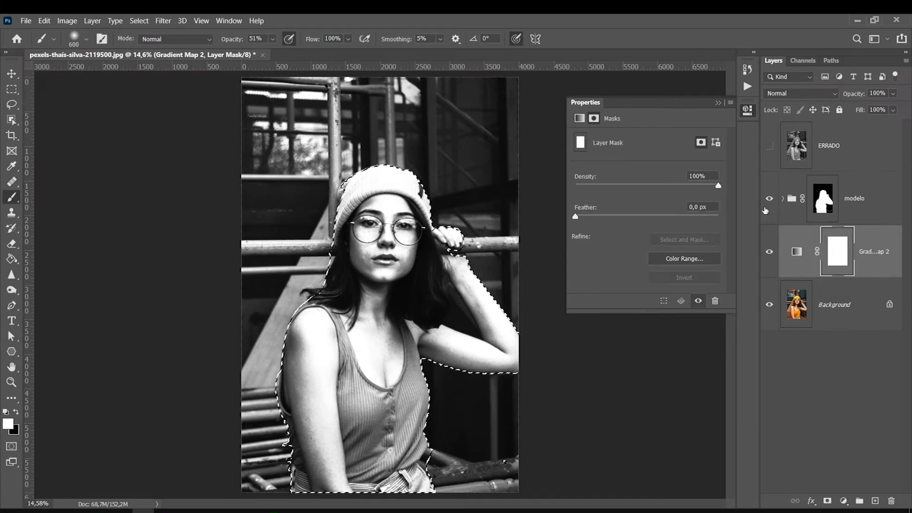
pyautogui.click(822, 201)
pyautogui.click(837, 252)
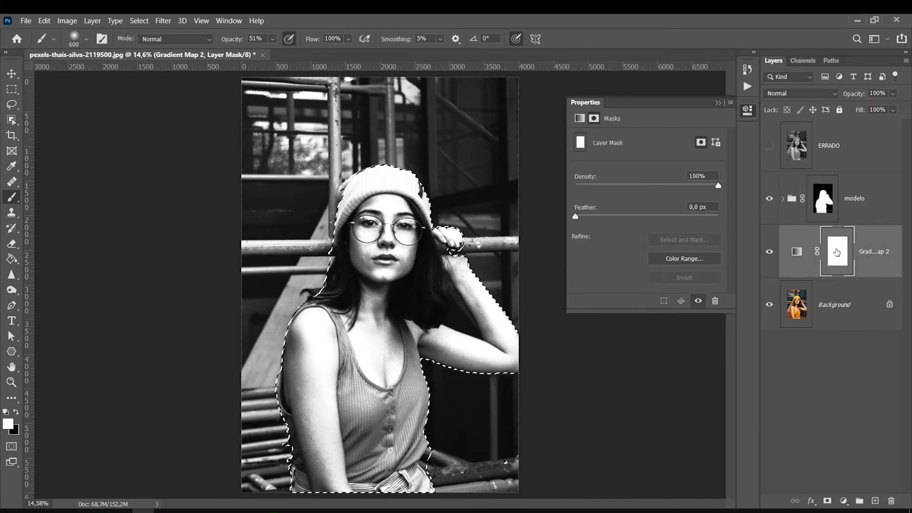
pyautogui.click(12, 259)
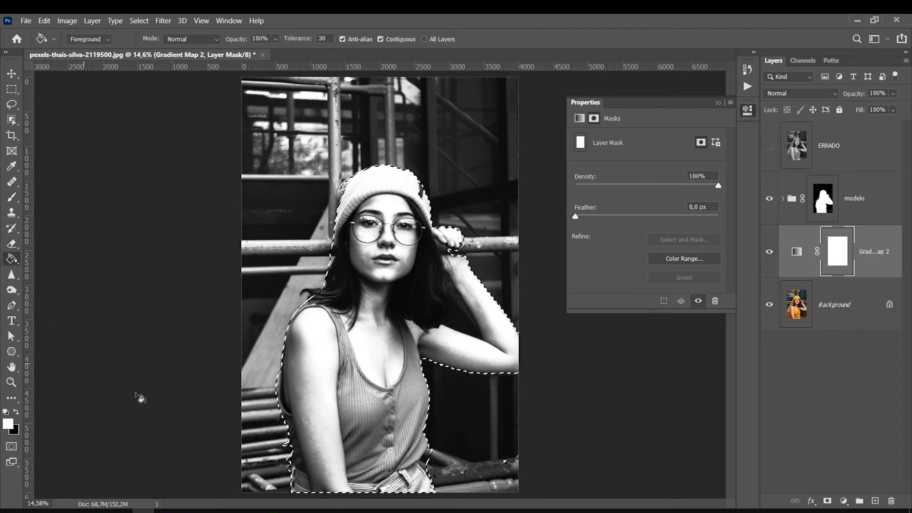
pyautogui.press('x')
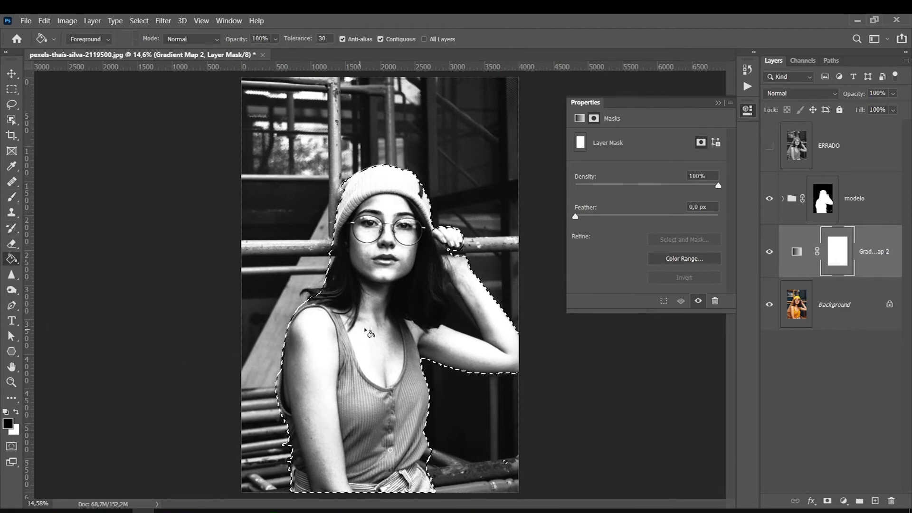
pyautogui.click(367, 324)
pyautogui.hotkey('ctrl', 'd')
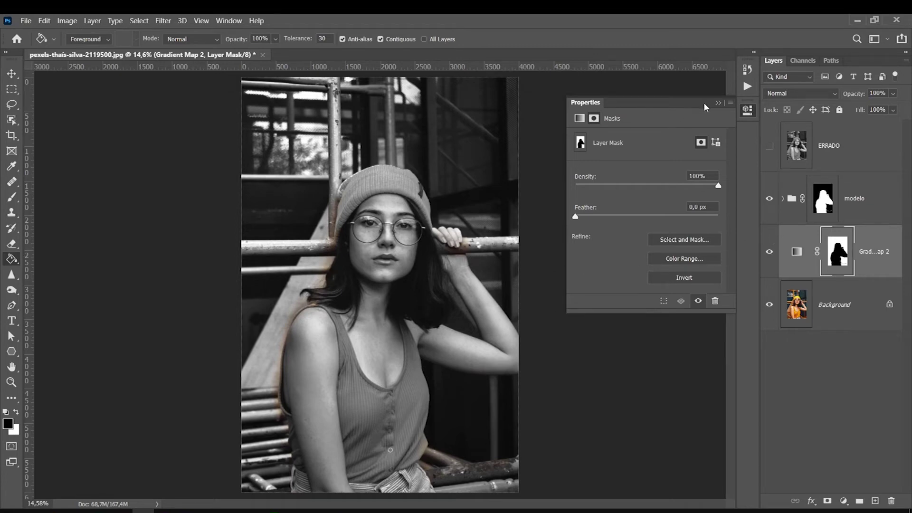
pyautogui.click(718, 103)
# Paint with a white 700 px brush to remove the brown tint on the bar by her hand.
pyautogui.click(11, 197)
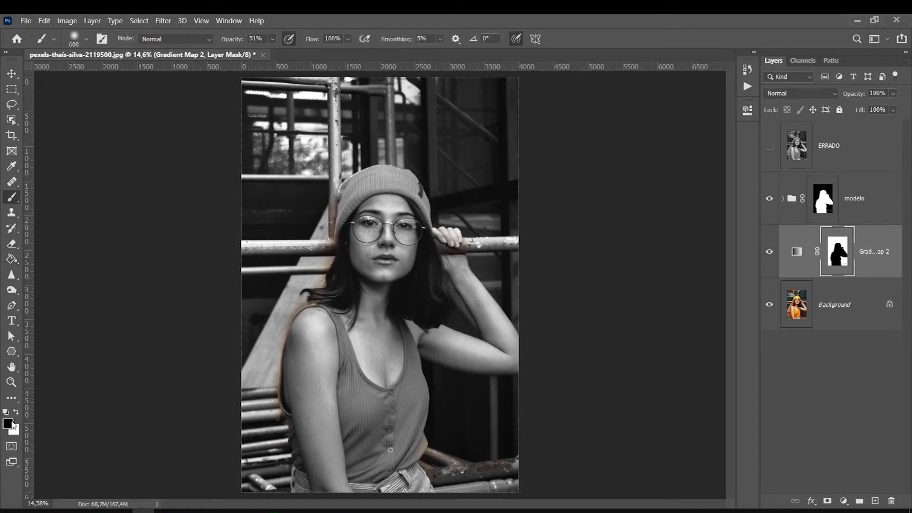
pyautogui.click(17, 413)
pyautogui.press(']')
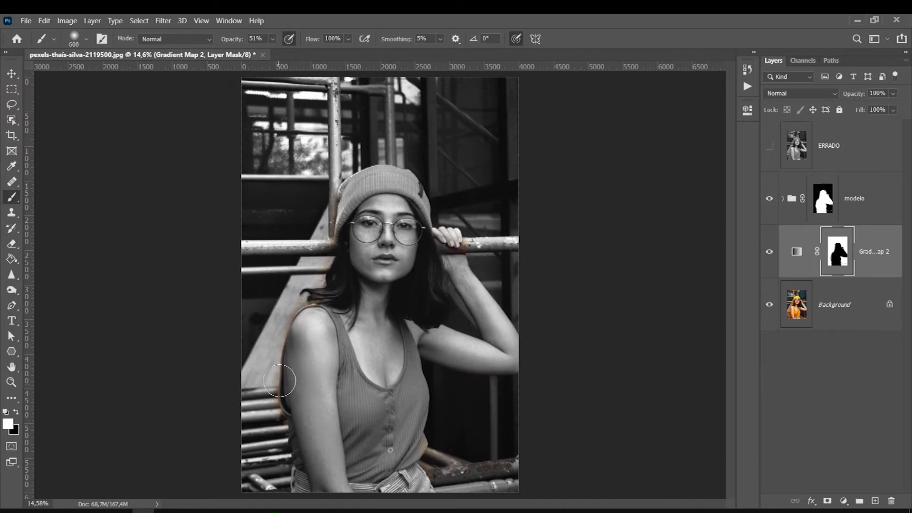
pyautogui.click(460, 247)
pyautogui.press('[')
pyautogui.click(831, 204)
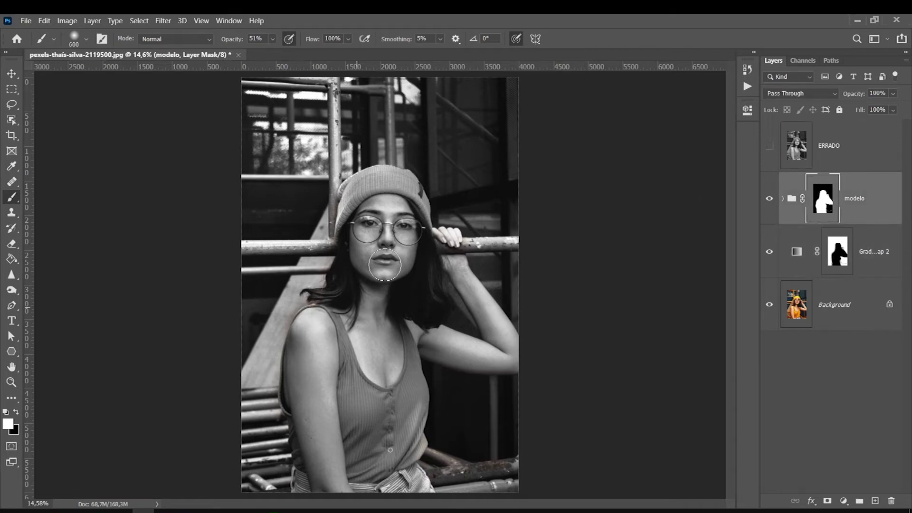
pyautogui.click(844, 501)
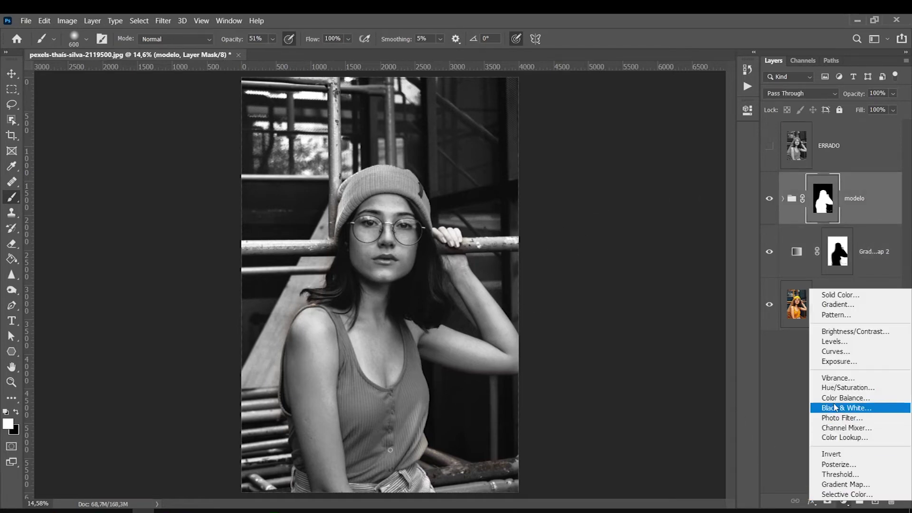
# Add a Curves adjustment above modelo and brighten midtones by dragging tones on the photo.
pyautogui.click(835, 348)
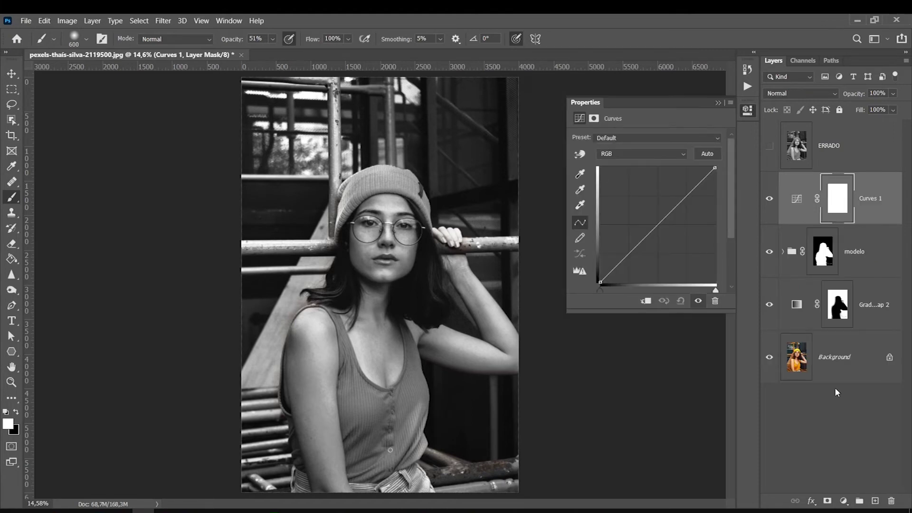
pyautogui.click(580, 154)
pyautogui.moveTo(392, 209); pyautogui.dragTo(392, 197)
pyautogui.moveTo(311, 394); pyautogui.dragTo(311, 386)
pyautogui.moveTo(327, 347); pyautogui.dragTo(328, 346)
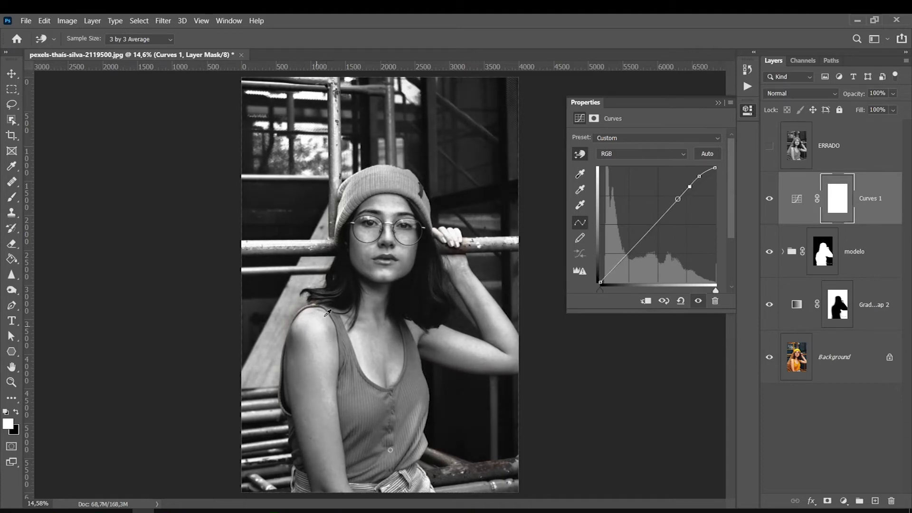
pyautogui.moveTo(390, 209); pyautogui.dragTo(390, 207)
pyautogui.moveTo(317, 356); pyautogui.dragTo(317, 352)
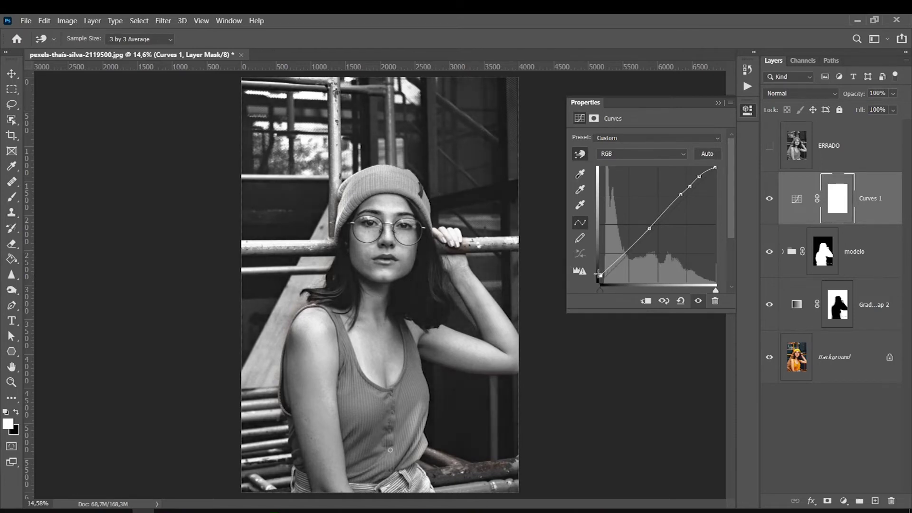
# Slightly deepen the shadow end and raise the highlight end of Curves 1.
pyautogui.moveTo(600, 281); pyautogui.dragTo(597, 278)
pyautogui.moveTo(715, 170); pyautogui.dragTo(715, 168)
pyautogui.click(717, 103)
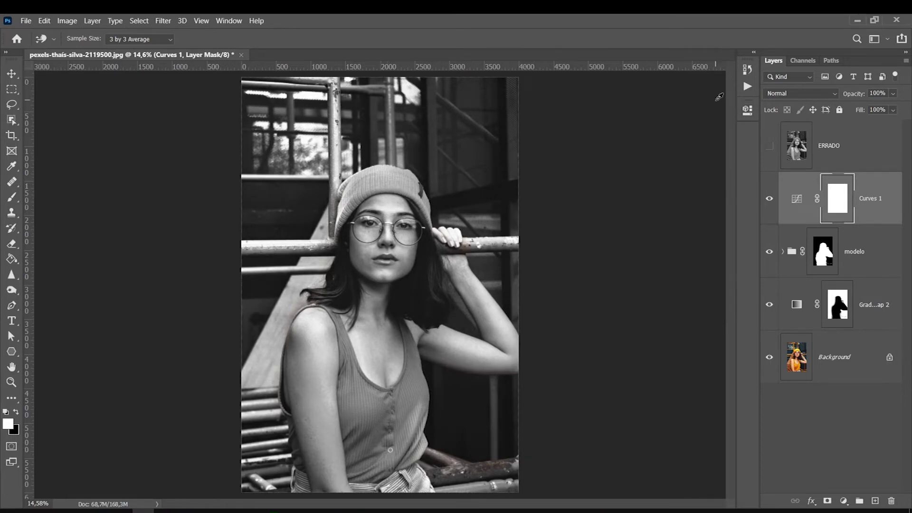
pyautogui.click(775, 149)
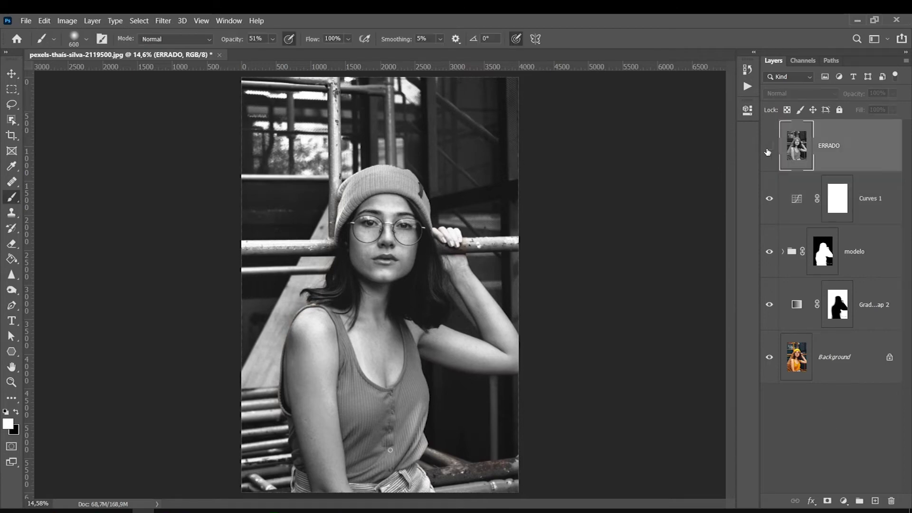
pyautogui.click(769, 147)
pyautogui.click(770, 148)
pyautogui.click(770, 147)
pyautogui.click(770, 147)
pyautogui.click(770, 148)
pyautogui.click(770, 148)
pyautogui.click(770, 148)
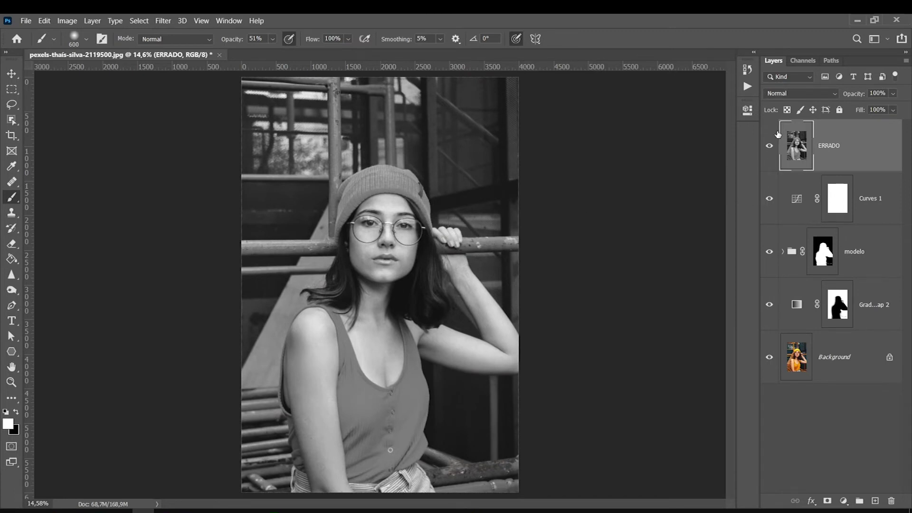
pyautogui.click(769, 146)
pyautogui.click(823, 251)
pyautogui.click(837, 305)
pyautogui.click(769, 305)
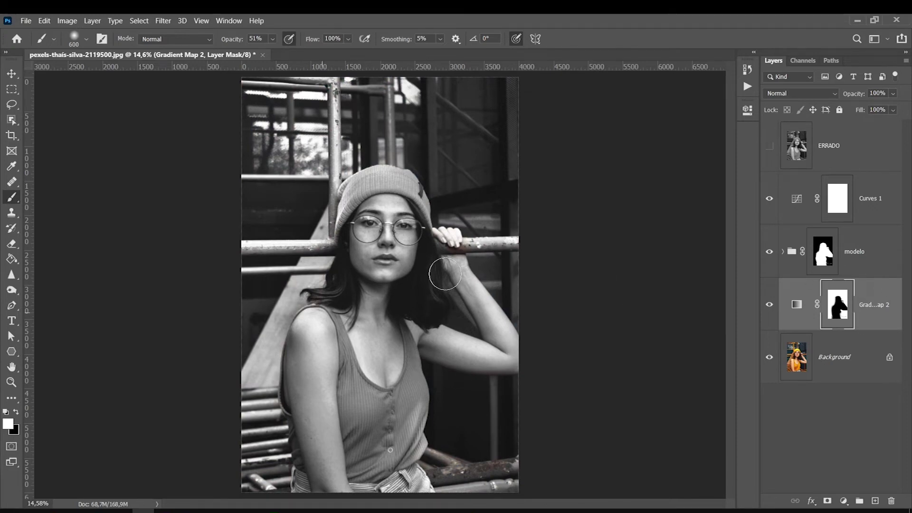
pyautogui.click(850, 262)
pyautogui.click(770, 251)
pyautogui.click(770, 251)
pyautogui.click(770, 251)
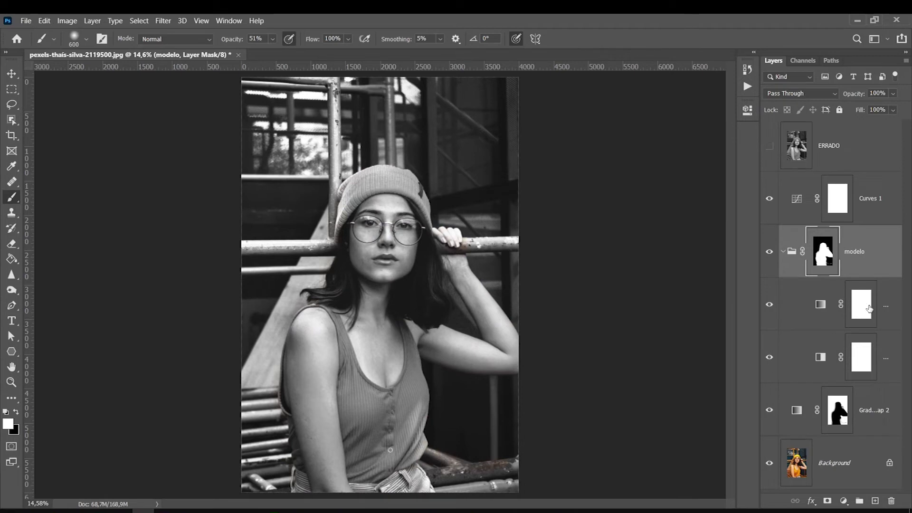
# Inside modelo, add Curves 2 with lifted blacks, an S-curve midtone point and slightly lowered highlights.
pyautogui.click(870, 309)
pyautogui.click(844, 501)
pyautogui.click(831, 354)
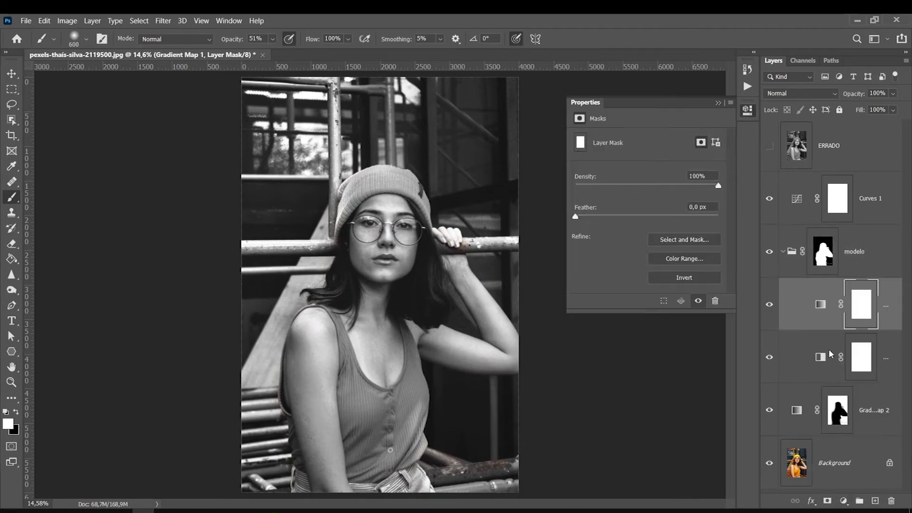
pyautogui.moveTo(600, 282); pyautogui.dragTo(600, 275)
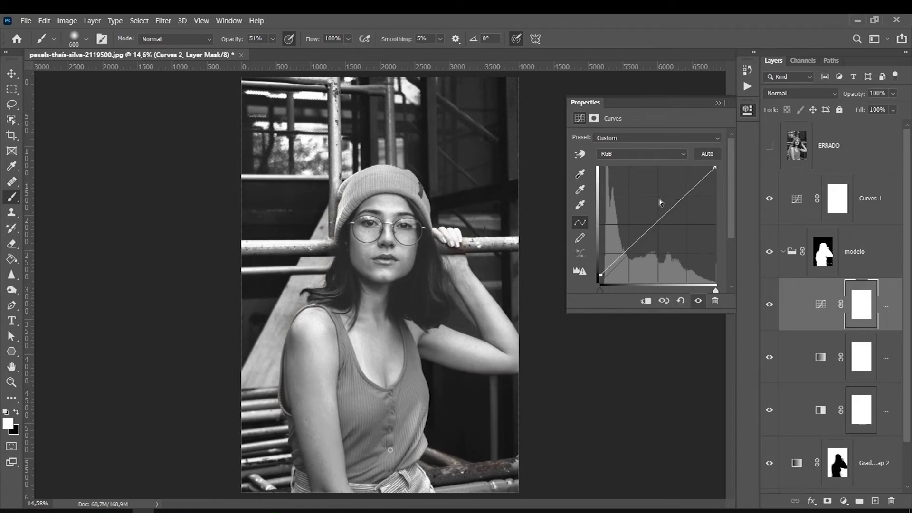
pyautogui.click(639, 240)
pyautogui.moveTo(682, 197)
pyautogui.mouseDown()
pyautogui.moveTo(683, 185)
pyautogui.moveTo(682, 192)
pyautogui.mouseUp()
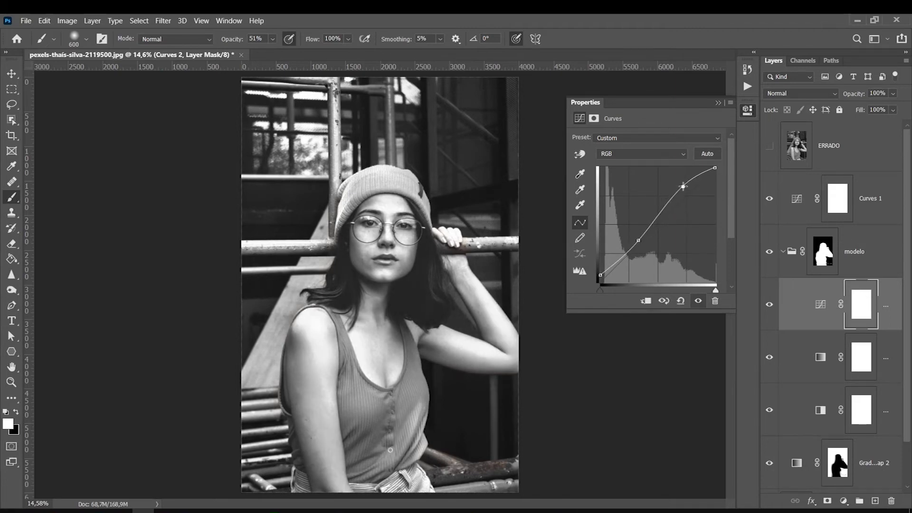
pyautogui.moveTo(715, 167); pyautogui.dragTo(716, 171)
pyautogui.click(783, 252)
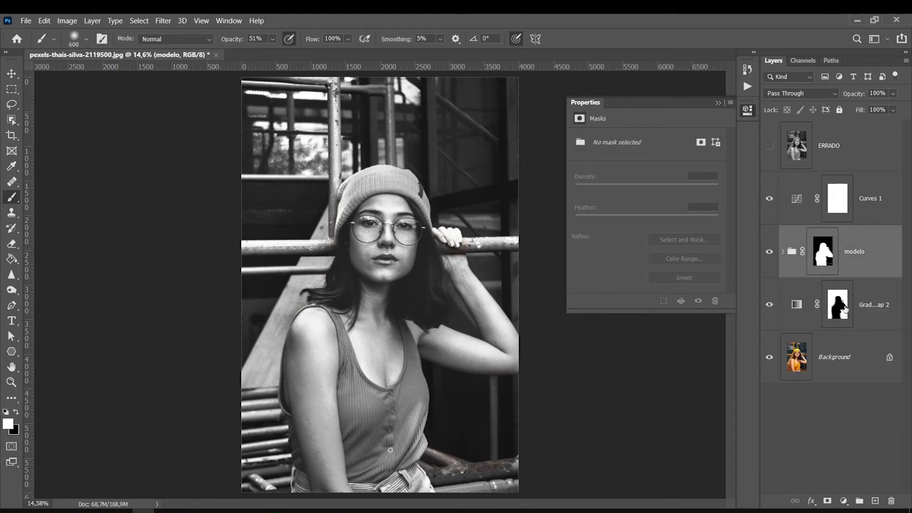
# Add a Brightness/Contrast layer above Gradient Map 2 with Brightness -19 and Contrast 42.
pyautogui.click(781, 307)
pyautogui.click(844, 501)
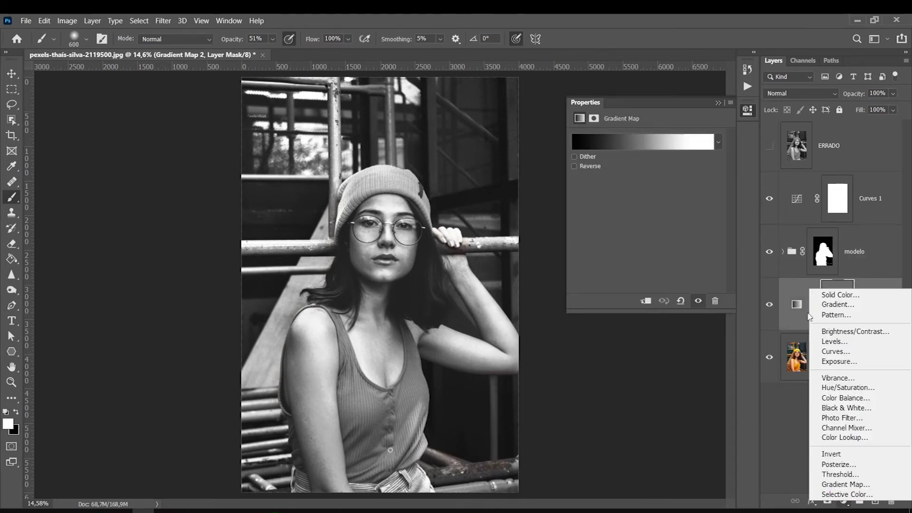
pyautogui.click(819, 331)
pyautogui.moveTo(647, 171)
pyautogui.mouseDown()
pyautogui.moveTo(638, 171)
pyautogui.moveTo(663, 194)
pyautogui.mouseUp()
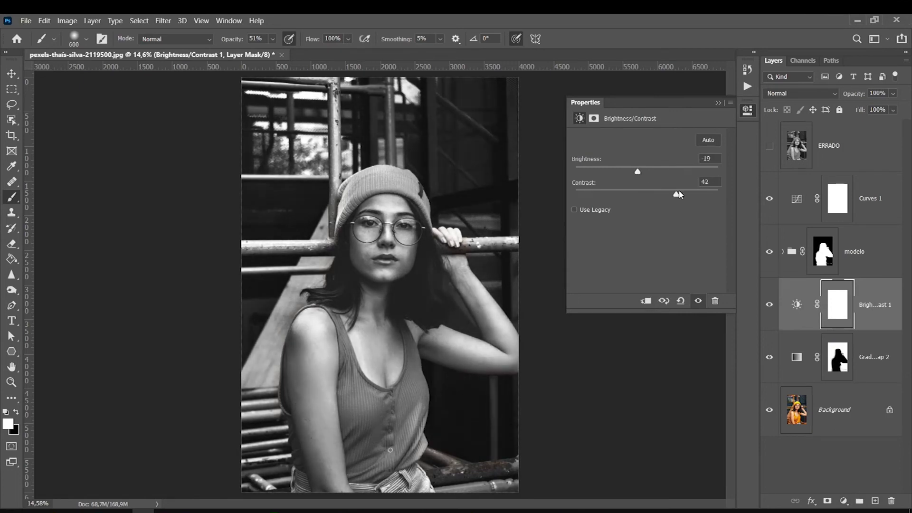
pyautogui.click(719, 102)
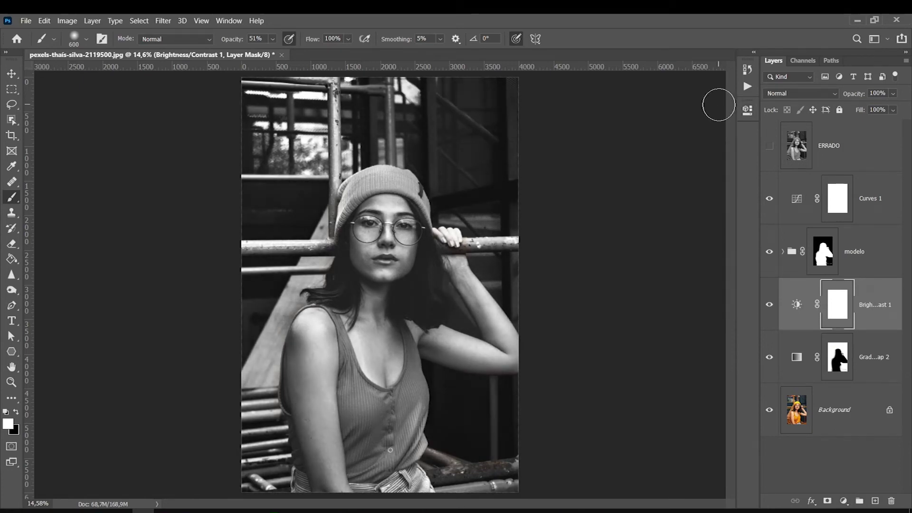
# Fill the woman's outline black in the Brightness/Contrast 1 mask using the modelo selection.
pyautogui.keyDown('ctrl'); pyautogui.click(825, 251); pyautogui.keyUp('ctrl')
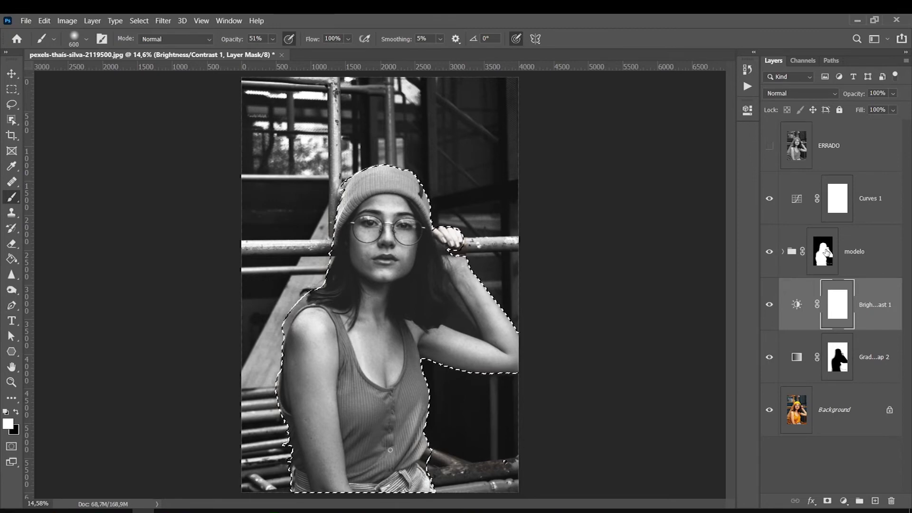
pyautogui.click(12, 259)
pyautogui.press('x')
pyautogui.click(336, 373)
pyautogui.hotkey('ctrl', 'd')
# Toggle Brightness/Contrast 1 and the ERRADO layer on and off to compare results.
pyautogui.click(770, 305)
pyautogui.click(769, 306)
pyautogui.click(770, 306)
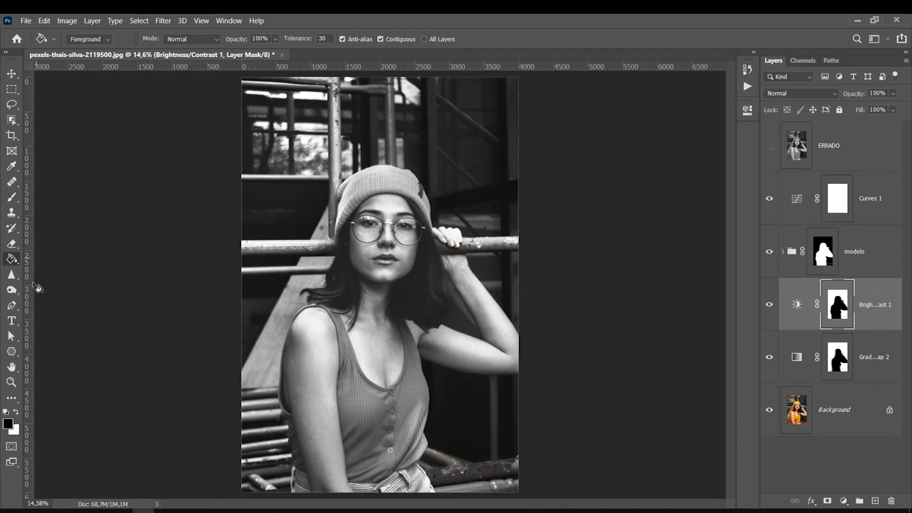
pyautogui.click(12, 306)
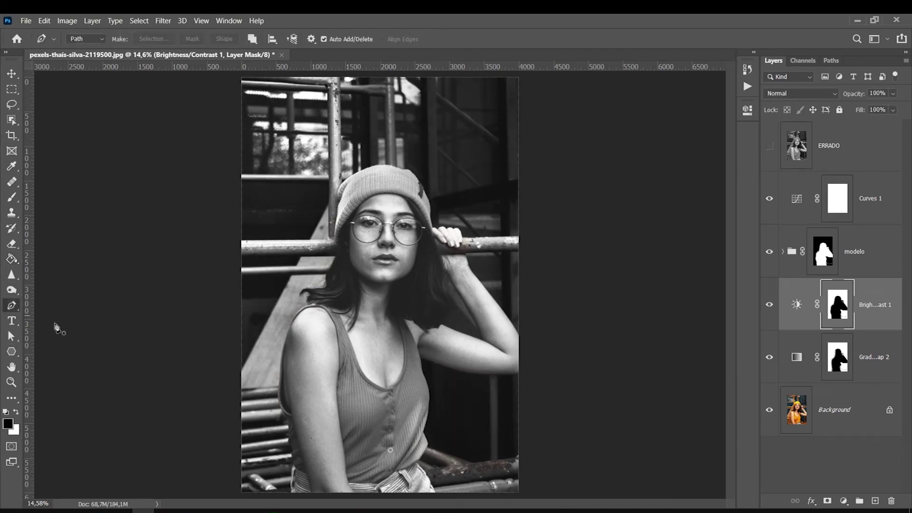
pyautogui.click(12, 89)
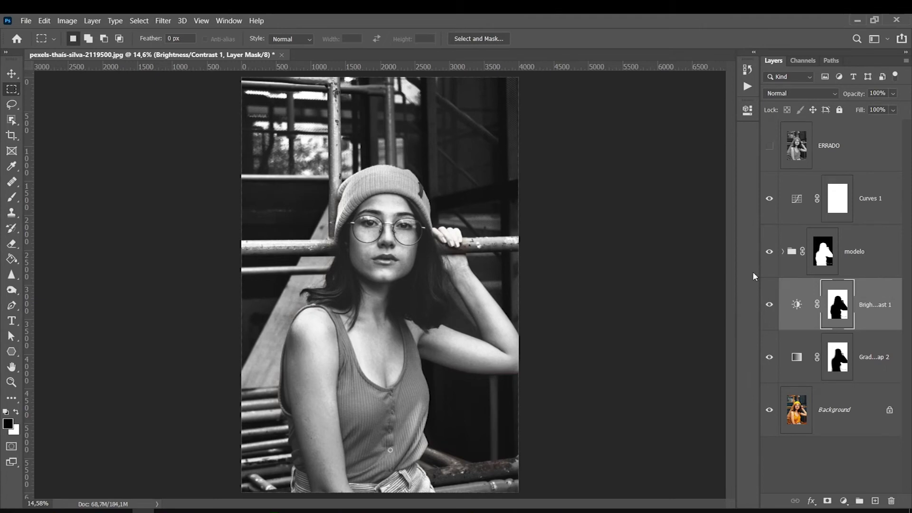
pyautogui.click(770, 146)
pyautogui.click(770, 145)
pyautogui.click(770, 145)
pyautogui.doubleClick(797, 200)
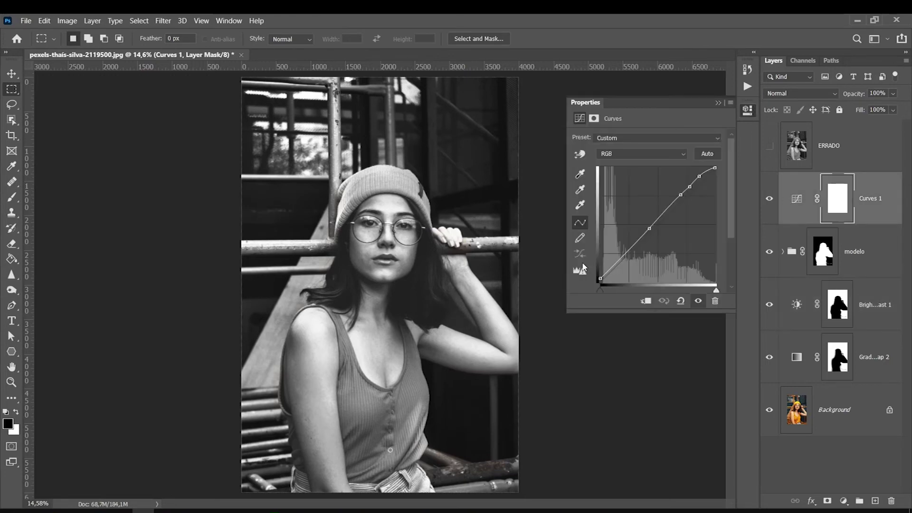
# Lower the black points of Curves 1 and modelo's Curves 2 for deeper shadows.
pyautogui.moveTo(600, 280); pyautogui.dragTo(600, 282)
pyautogui.click(783, 251)
pyautogui.click(821, 304)
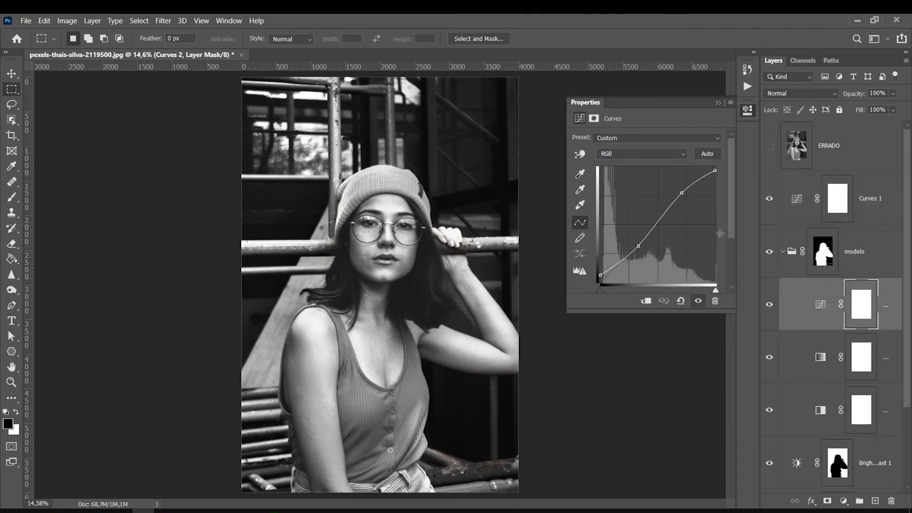
pyautogui.moveTo(600, 275); pyautogui.dragTo(601, 281)
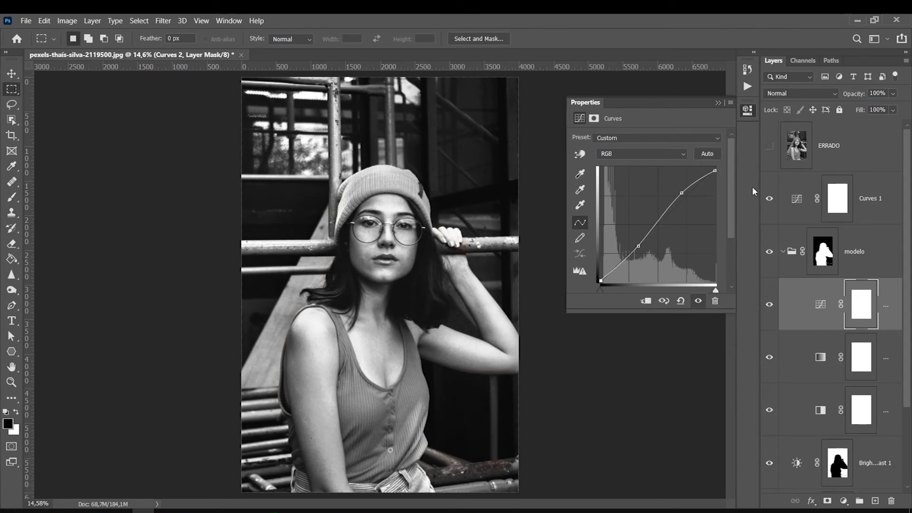
pyautogui.click(718, 103)
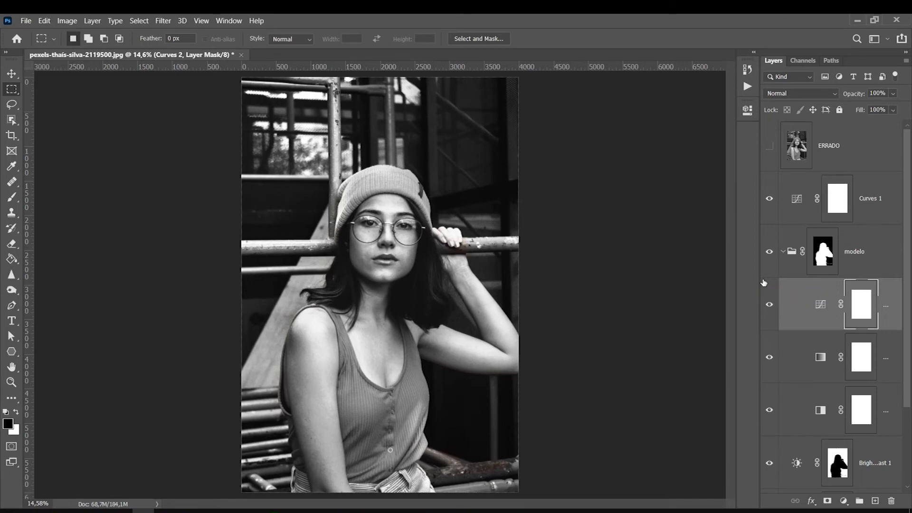
pyautogui.click(797, 200)
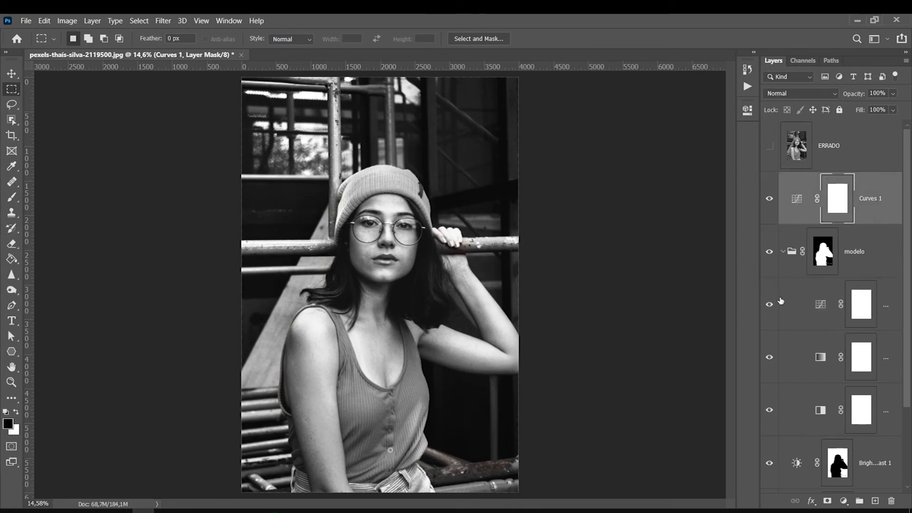
# Lift the Curves 1 shadows, then test raising the black point of Curves 2 in modelo.
pyautogui.doubleClick(797, 201)
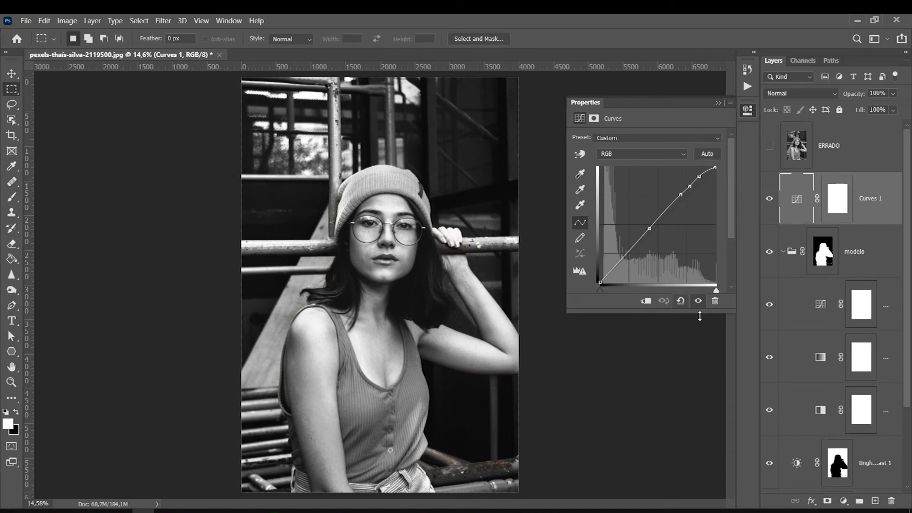
pyautogui.moveTo(600, 282)
pyautogui.mouseDown()
pyautogui.moveTo(587, 247)
pyautogui.moveTo(587, 273)
pyautogui.mouseUp()
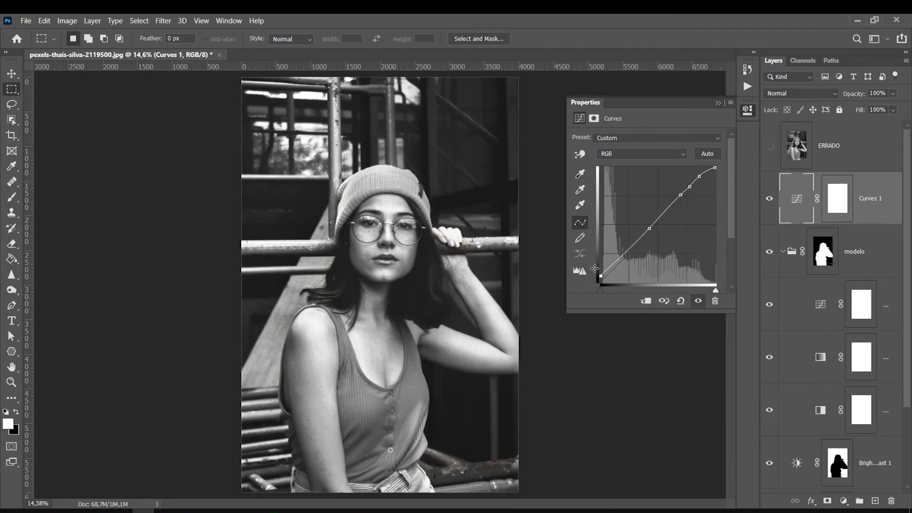
pyautogui.click(823, 257)
pyautogui.click(816, 308)
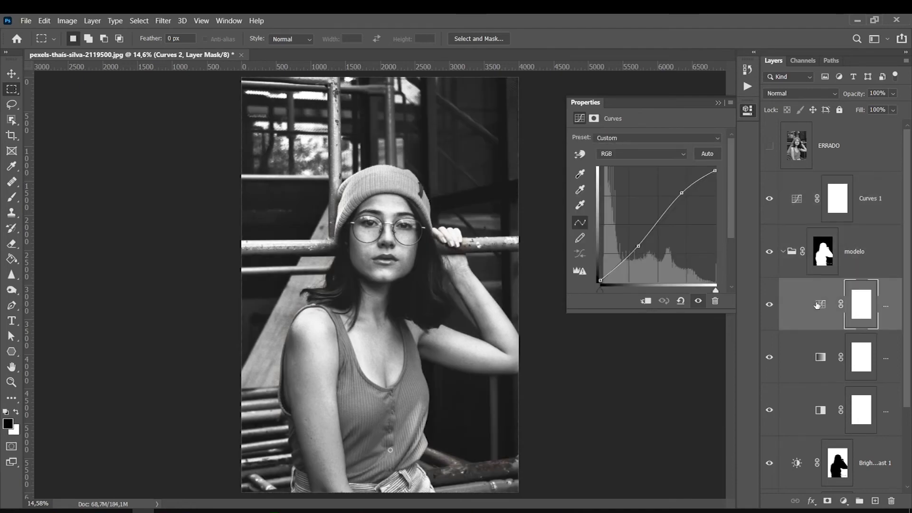
pyautogui.click(821, 304)
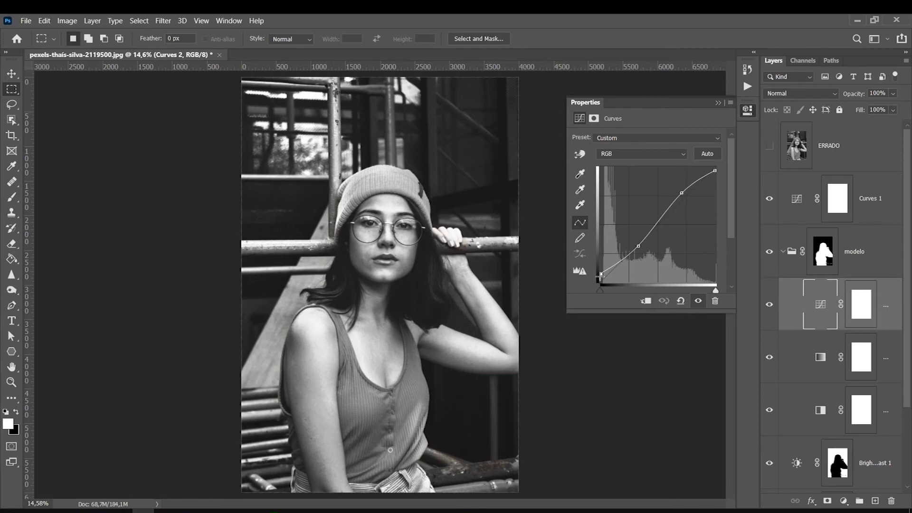
pyautogui.moveTo(600, 280); pyautogui.dragTo(594, 251)
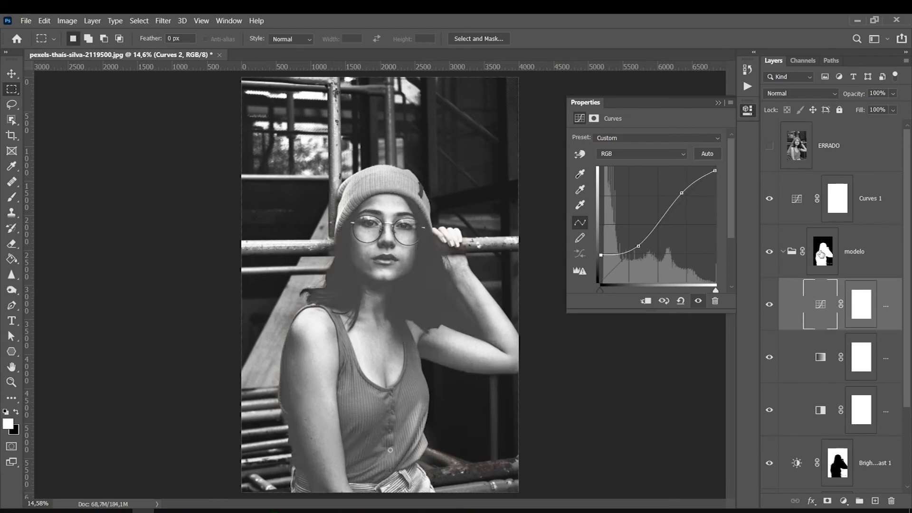
# Return to the Curves 2 mask in modelo and reopen the Curves 1 curve settings.
pyautogui.click(783, 252)
pyautogui.click(784, 252)
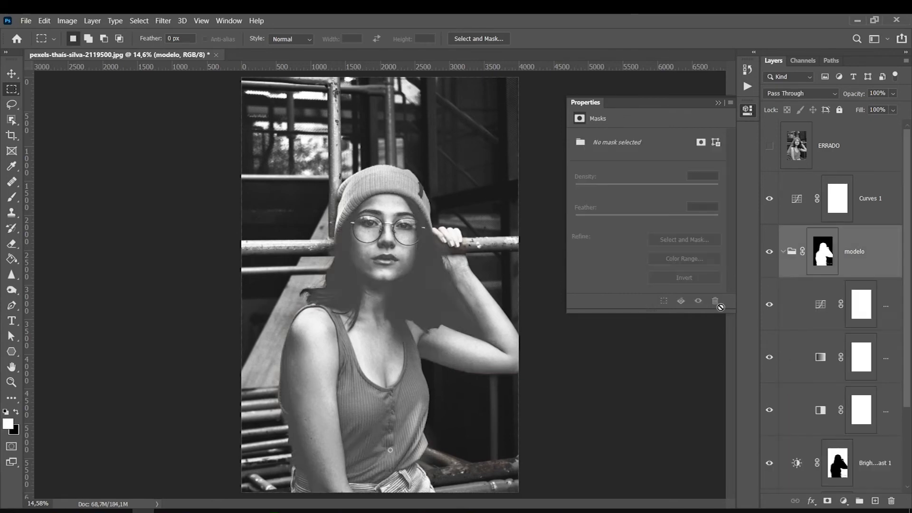
pyautogui.click(823, 252)
pyautogui.click(861, 304)
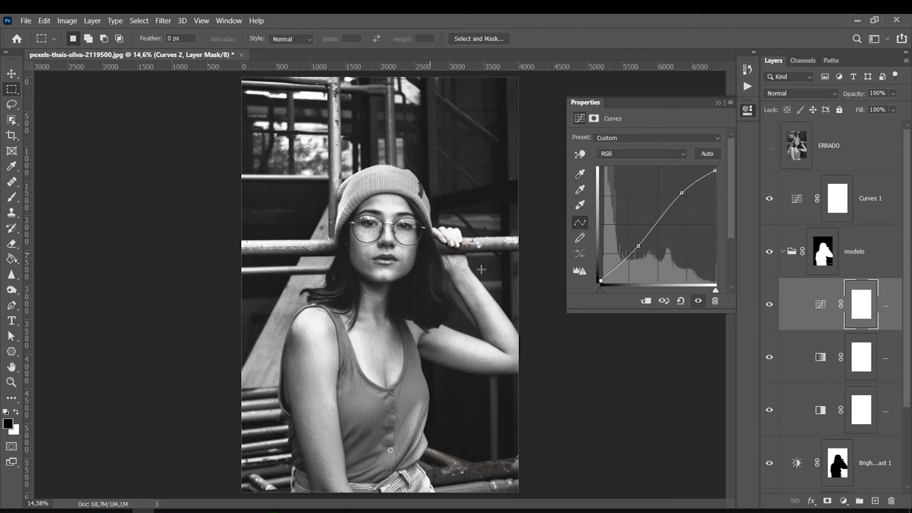
pyautogui.click(718, 104)
pyautogui.doubleClick(797, 198)
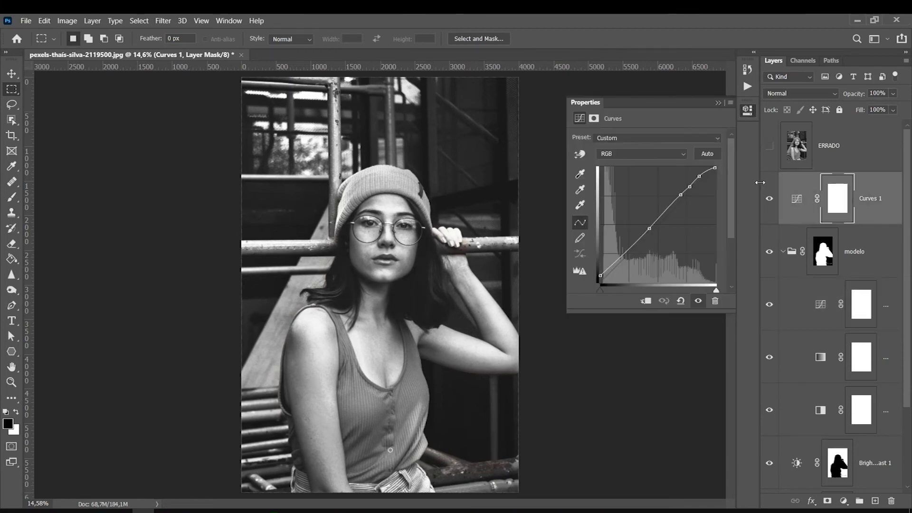
# Add shadow and midtone points to Curves 1 by dragging on the image, then show ERRADO.
pyautogui.click(580, 154)
pyautogui.moveTo(293, 209); pyautogui.dragTo(297, 213)
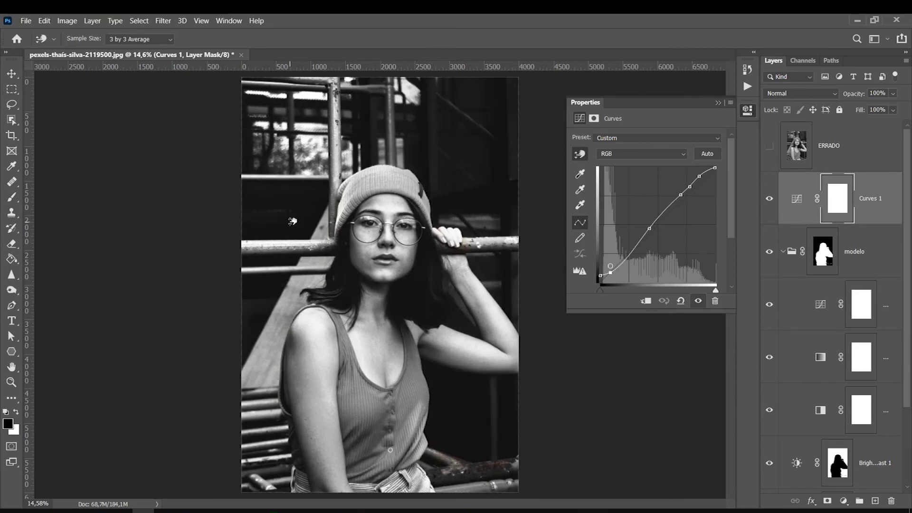
pyautogui.moveTo(386, 185); pyautogui.dragTo(384, 187)
pyautogui.moveTo(311, 197); pyautogui.dragTo(315, 194)
pyautogui.moveTo(321, 347); pyautogui.dragTo(317, 331)
pyautogui.hotkey('ctrl', 'z')
pyautogui.moveTo(273, 286); pyautogui.dragTo(273, 293)
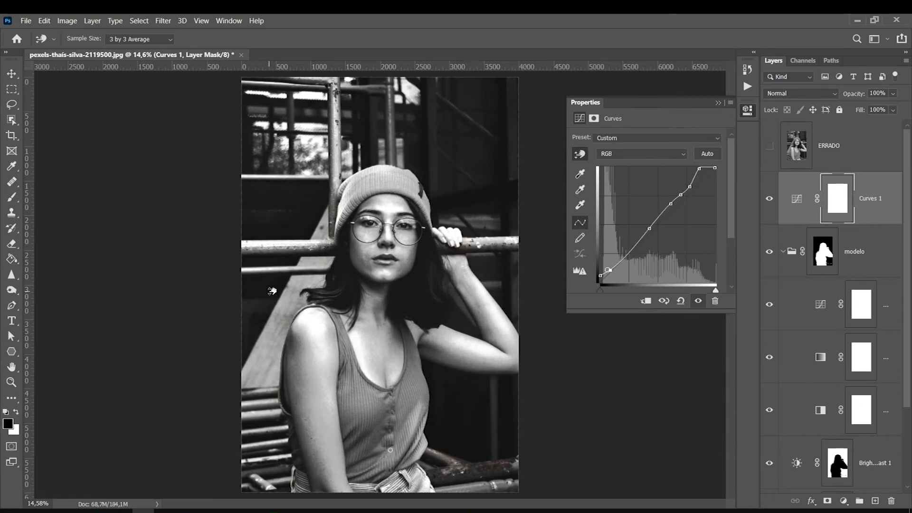
pyautogui.click(718, 103)
pyautogui.click(769, 146)
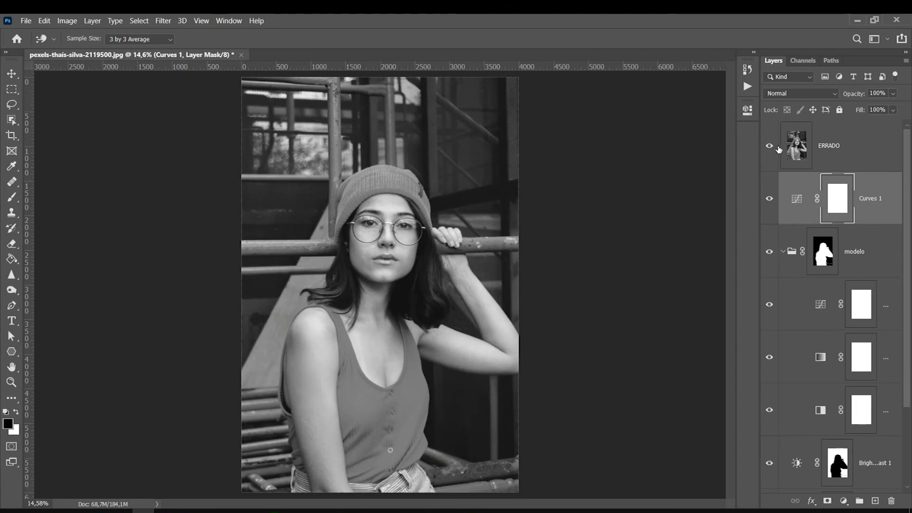
# Toggle the ERRADO layer on and off to compare it against the contrasty portrait.
pyautogui.click(770, 146)
pyautogui.click(769, 146)
pyautogui.click(772, 147)
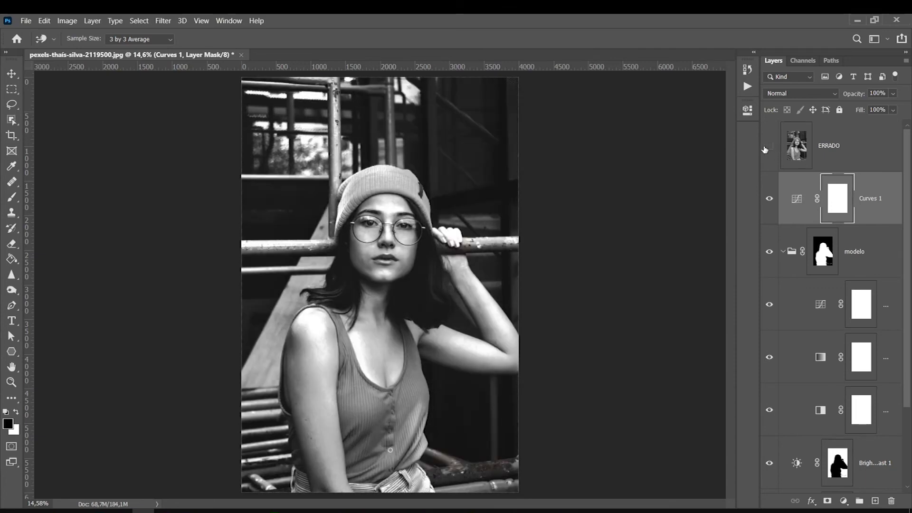
pyautogui.click(770, 148)
pyautogui.press('m')
pyautogui.click(768, 144)
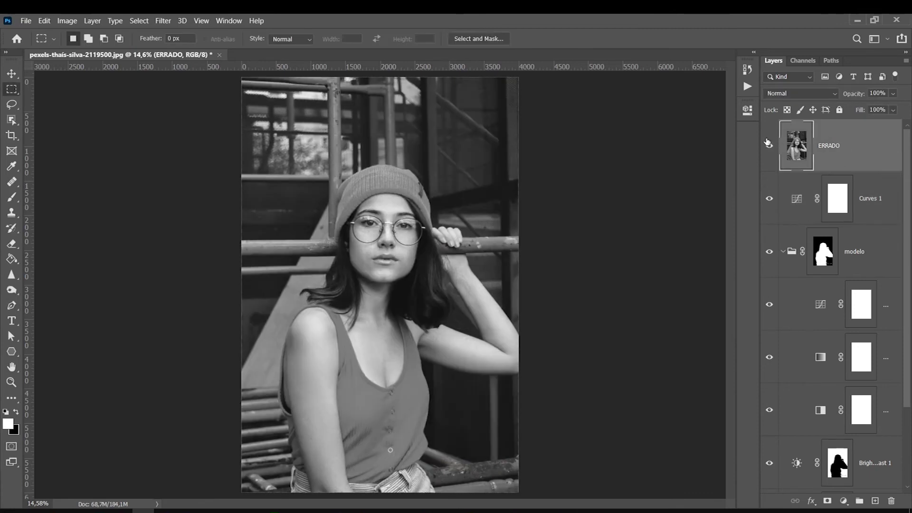
pyautogui.click(770, 144)
pyautogui.click(893, 110)
# Try ERRADO opacities of 32% and 34%, comparing the layer hidden and shown.
pyautogui.moveTo(909, 116); pyautogui.dragTo(870, 110)
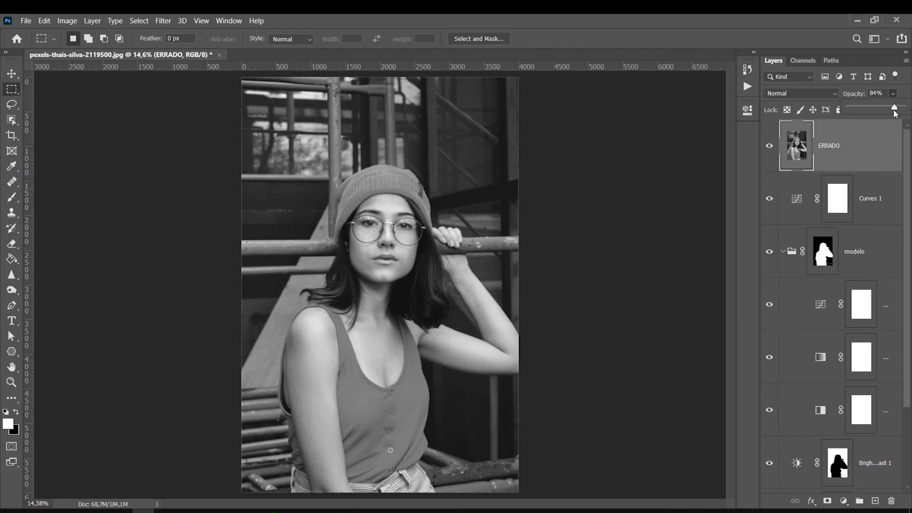
pyautogui.click(769, 147)
pyautogui.click(769, 147)
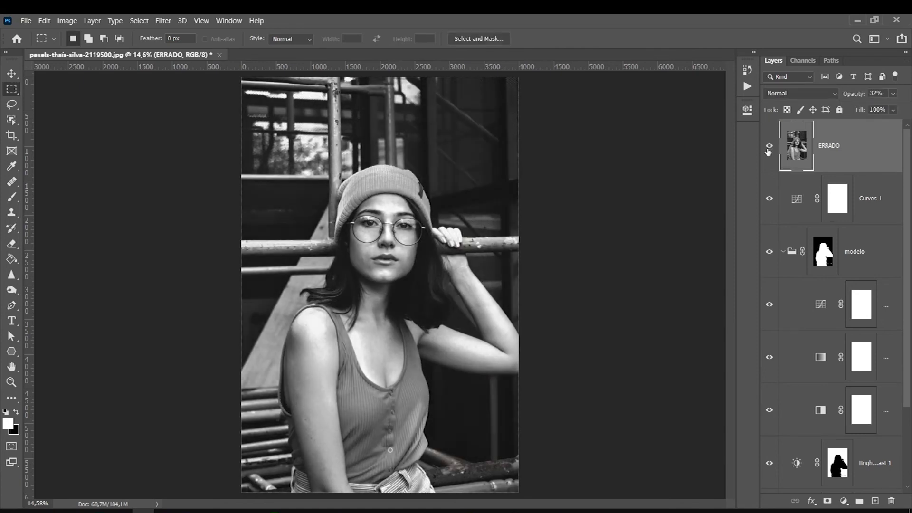
pyautogui.click(769, 147)
pyautogui.click(893, 94)
pyautogui.moveTo(865, 109); pyautogui.dragTo(868, 109)
pyautogui.click(770, 145)
pyautogui.click(769, 146)
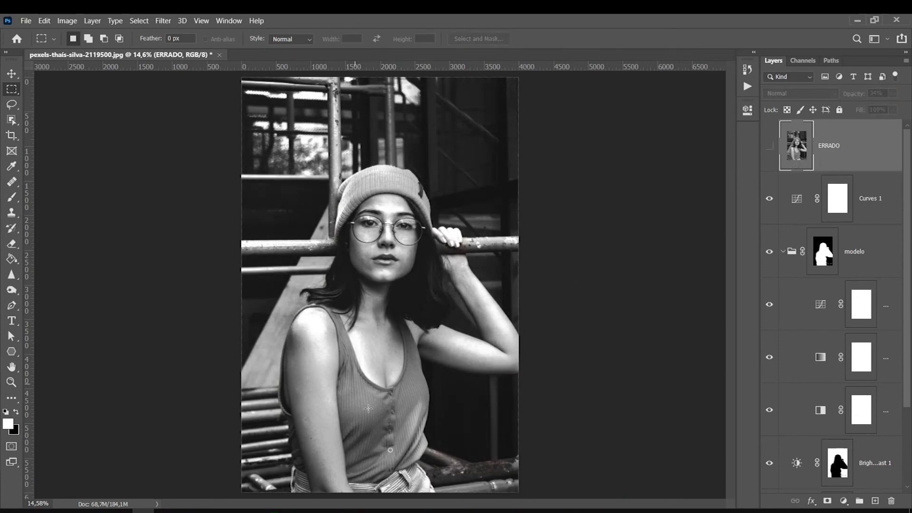
pyautogui.click(769, 145)
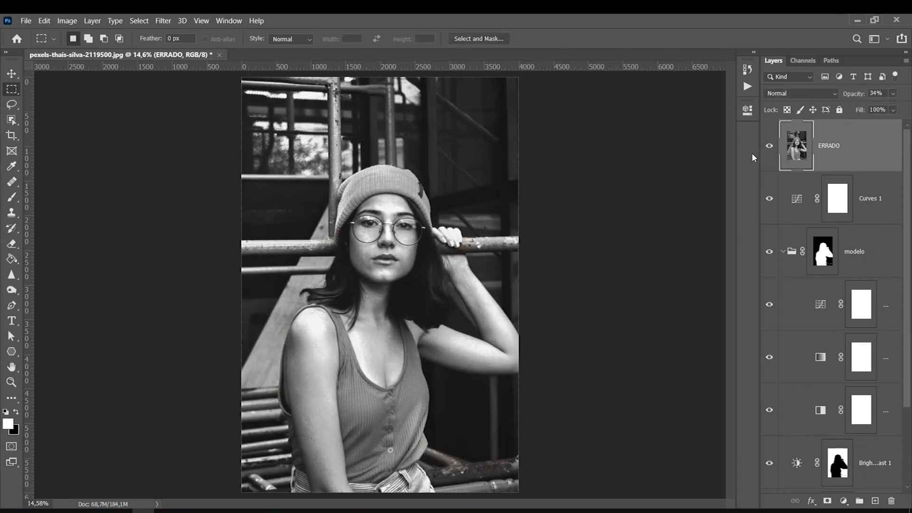
# Settle the ERRADO layer's opacity at 29% and compare it on and off.
pyautogui.click(893, 94)
pyautogui.moveTo(872, 106)
pyautogui.mouseDown()
pyautogui.moveTo(905, 108)
pyautogui.moveTo(865, 107)
pyautogui.mouseUp()
pyautogui.click(771, 146)
pyautogui.click(770, 147)
pyautogui.click(771, 146)
pyautogui.click(770, 147)
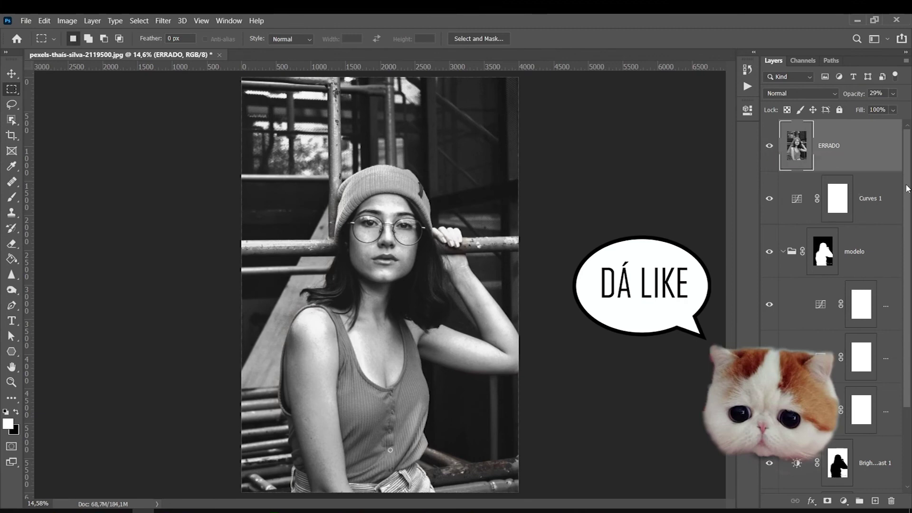
pyautogui.moveTo(908, 188); pyautogui.dragTo(910, 320)
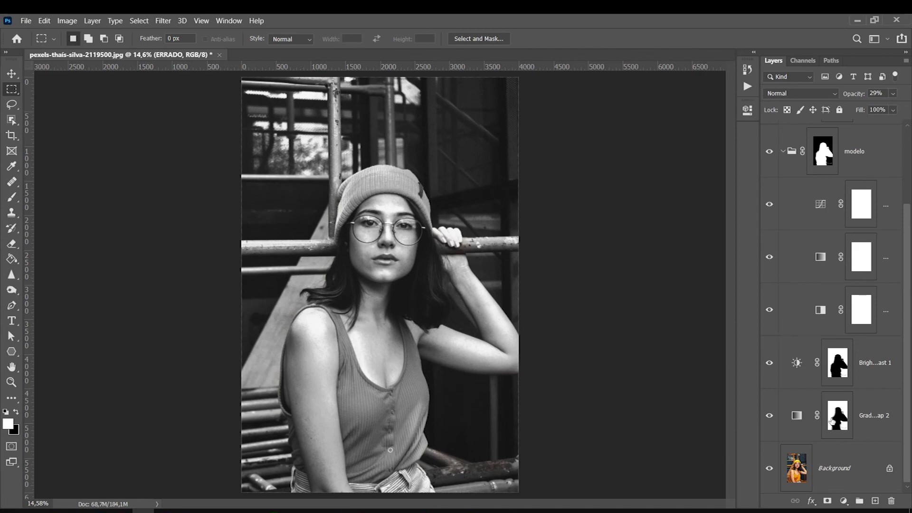
pyautogui.click(863, 419)
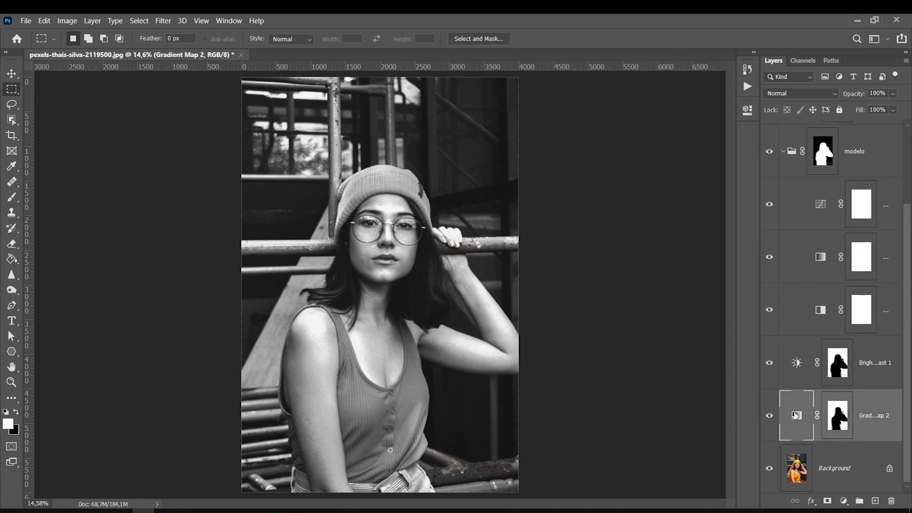
pyautogui.doubleClick(799, 422)
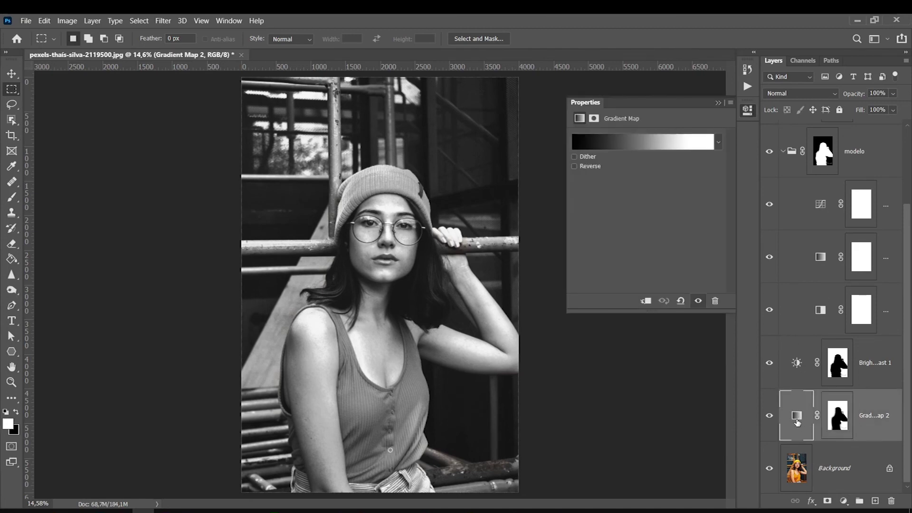
pyautogui.click(720, 103)
pyautogui.scroll(2, 909, 244)
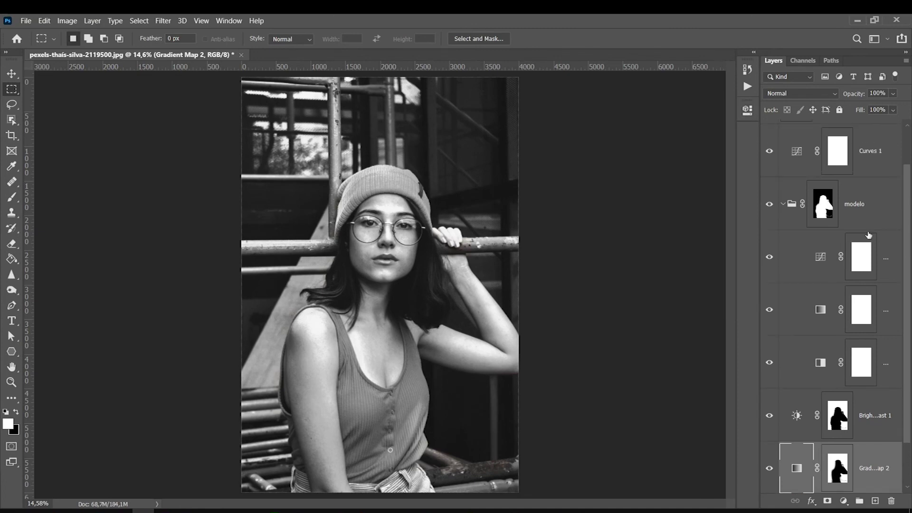
pyautogui.click(824, 259)
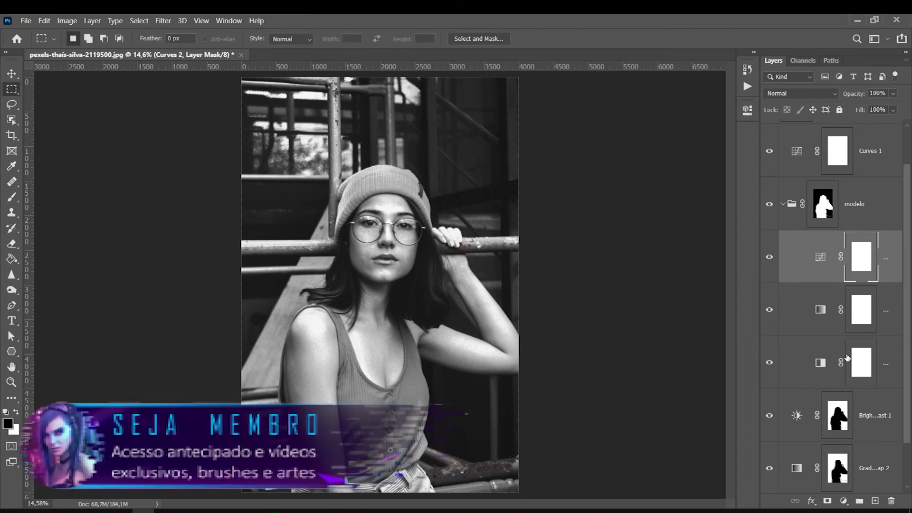
pyautogui.scroll(2, 894, 169)
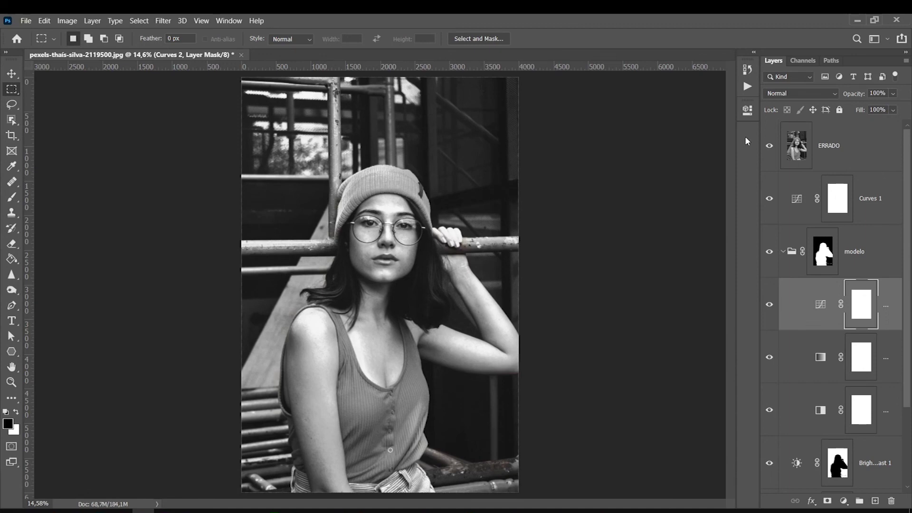
pyautogui.click(822, 305)
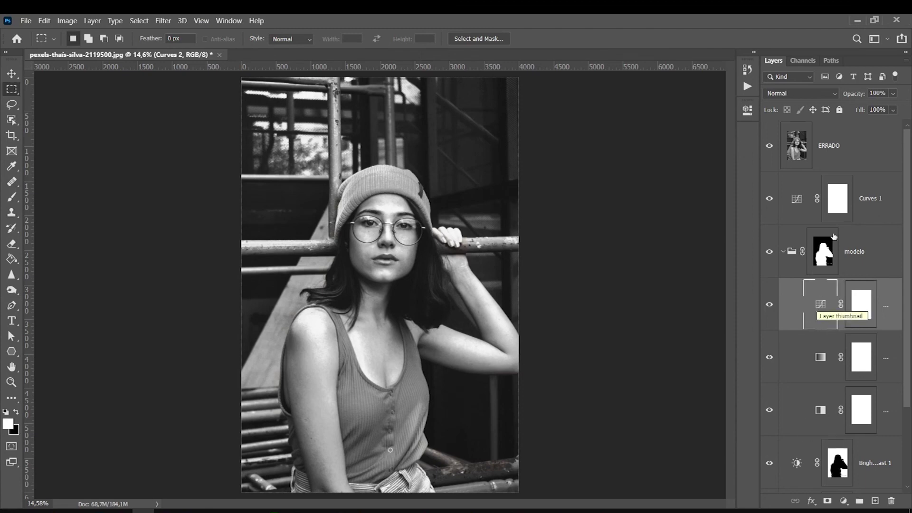
pyautogui.click(868, 214)
pyautogui.click(871, 247)
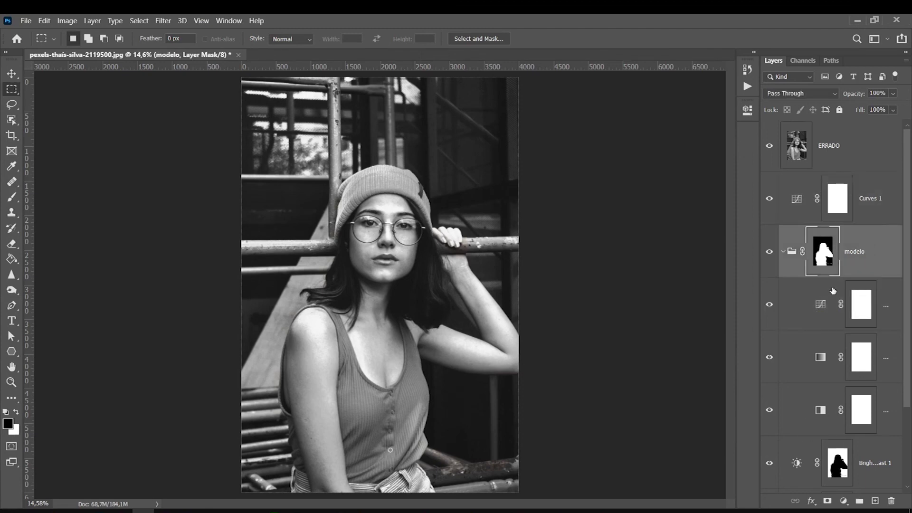
pyautogui.click(864, 218)
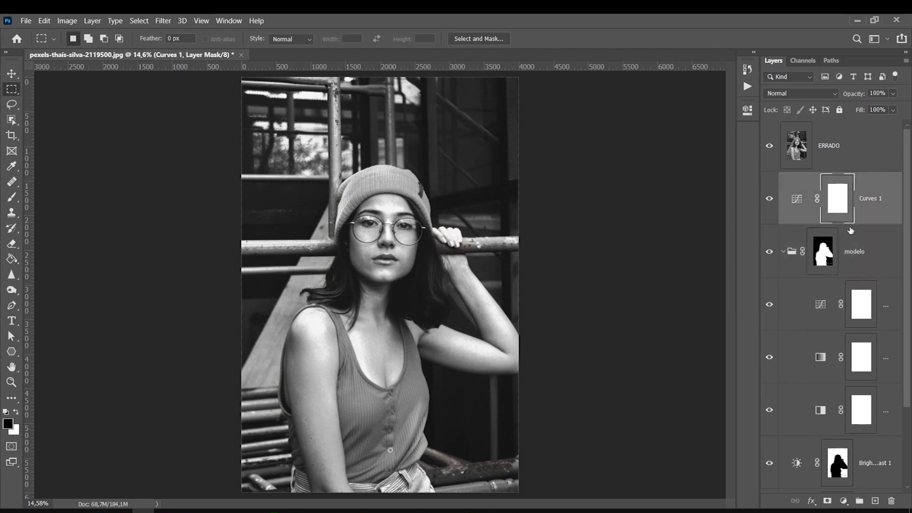